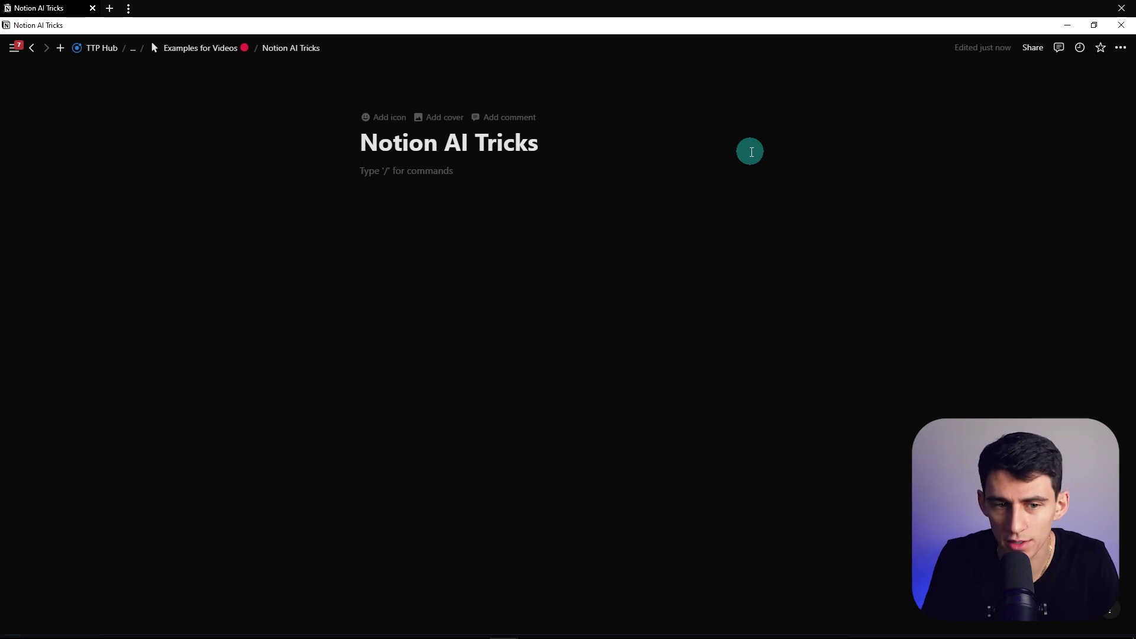
- Enter /ai on the new 'Notion AI Tricks' page to list the AI commands
text(/ai)
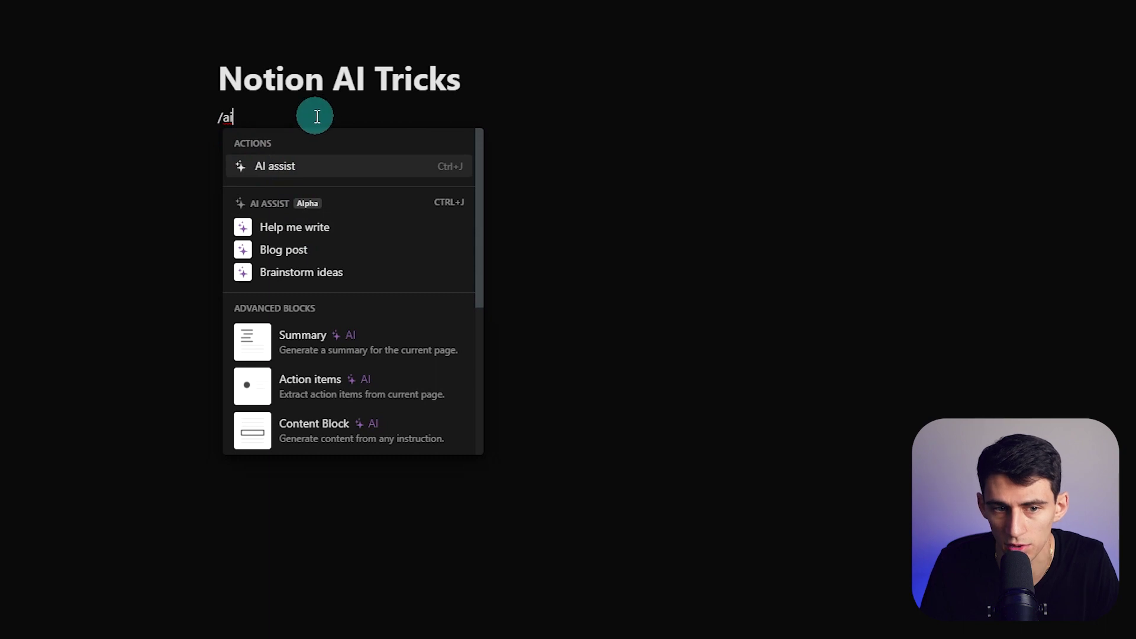
- Have the AI write five Notion feature video ideas as a list, then regenerate it once
key(Escape)
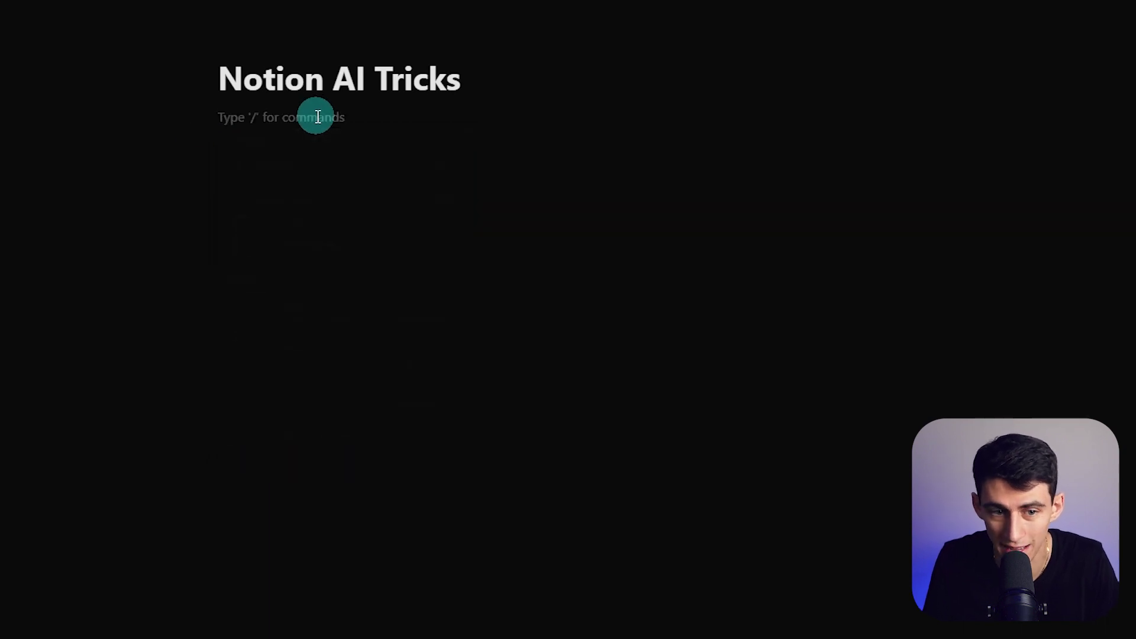
text(/ai)
scroll(377, 274, down, 1)
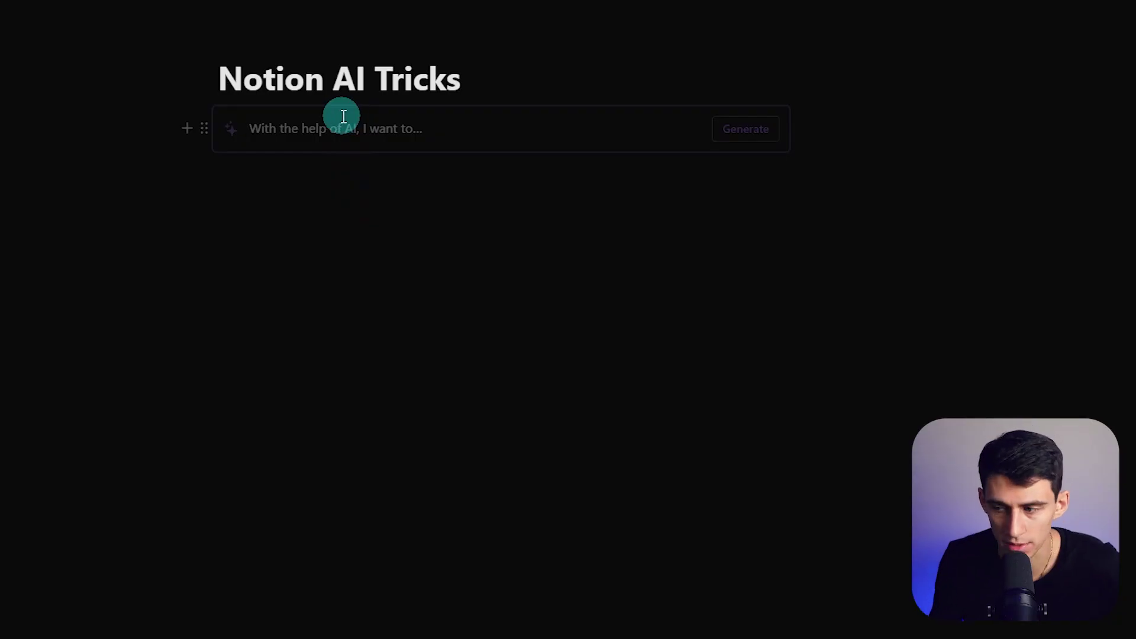
text(Hav)
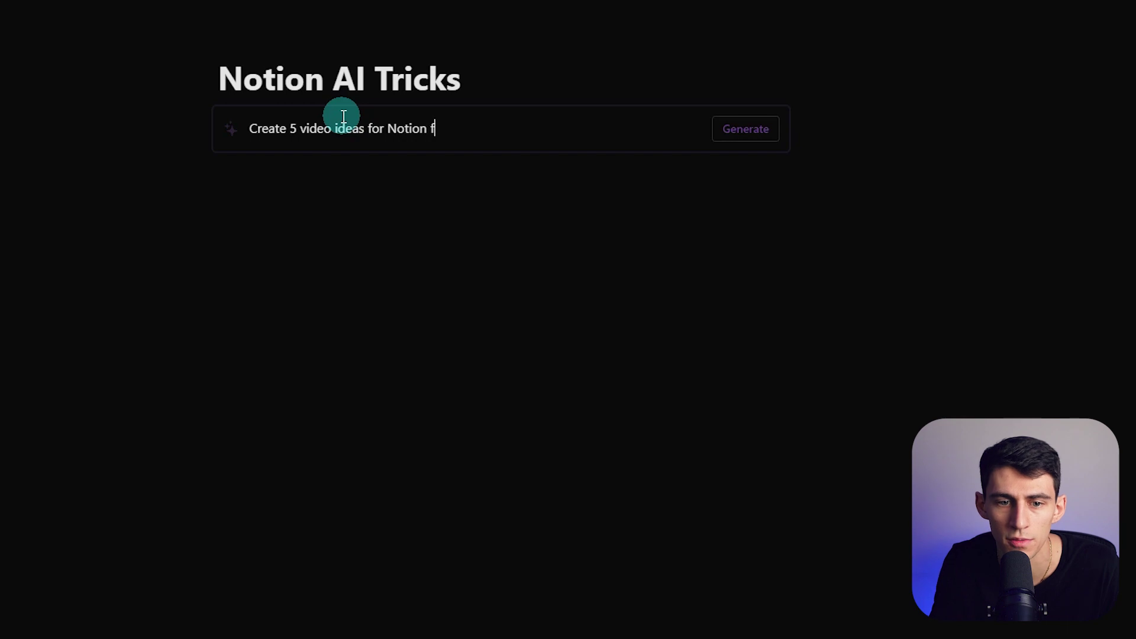
key(Return)
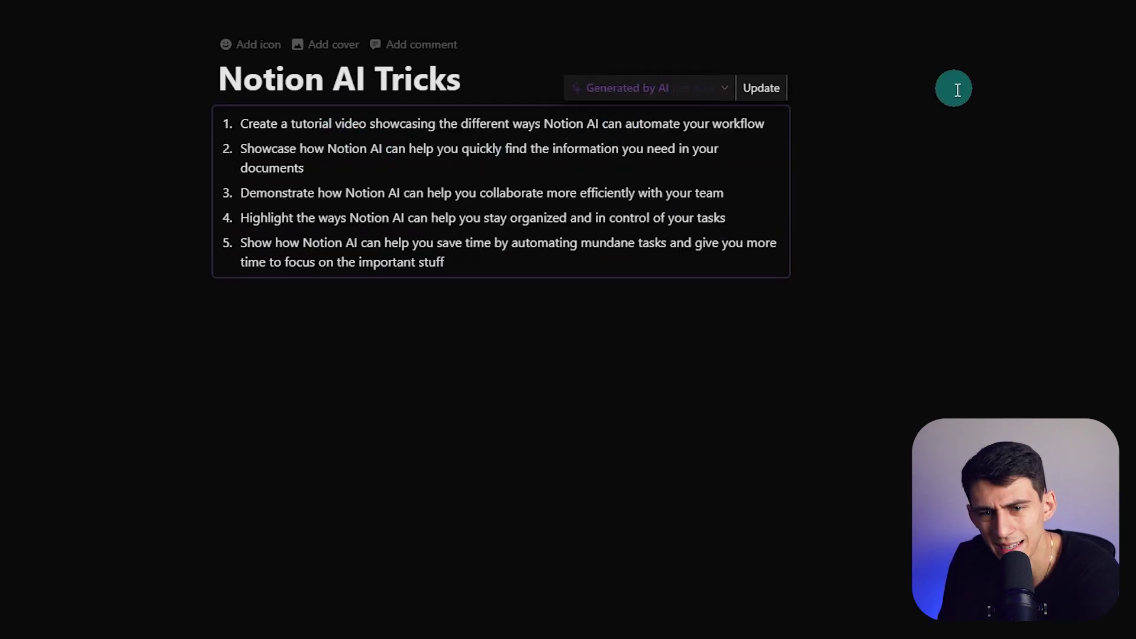
click(487, 322)
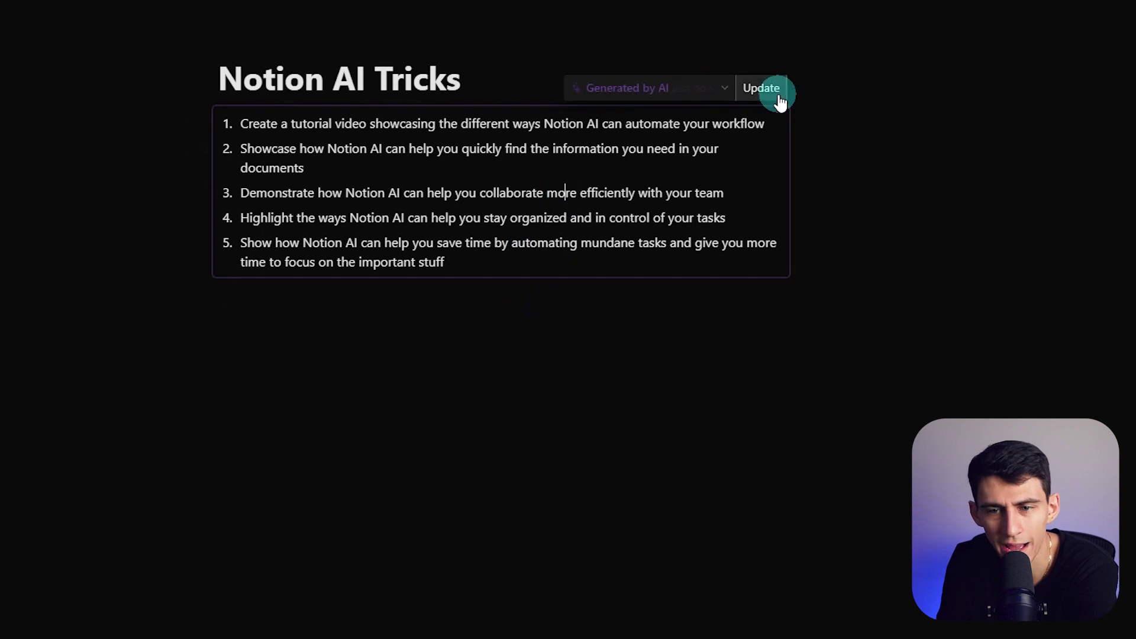
click(746, 90)
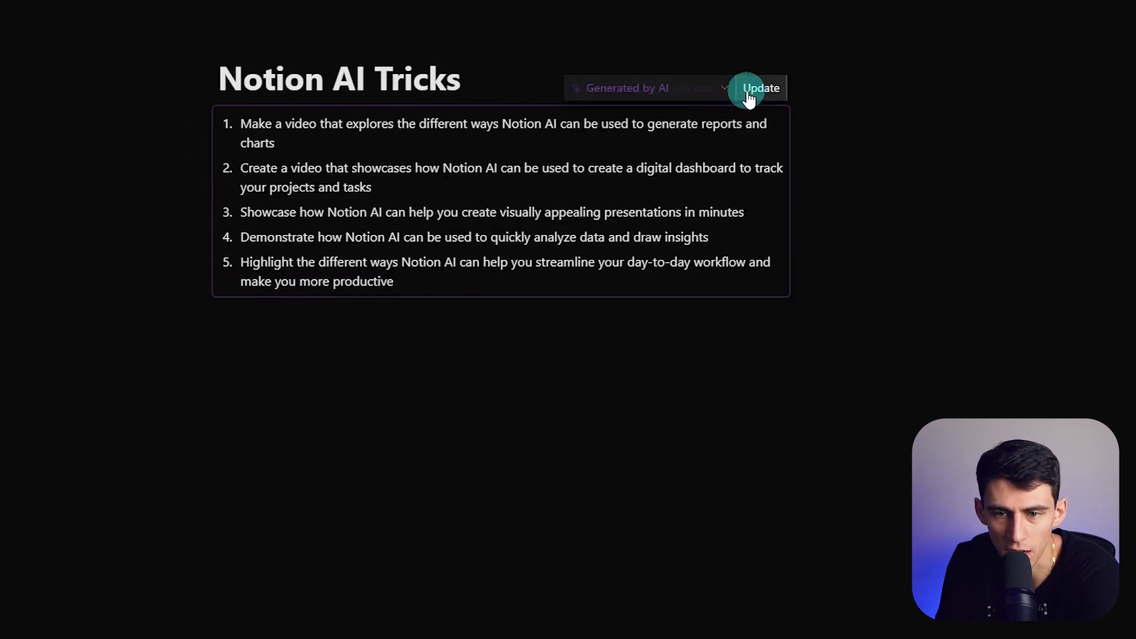
click(713, 84)
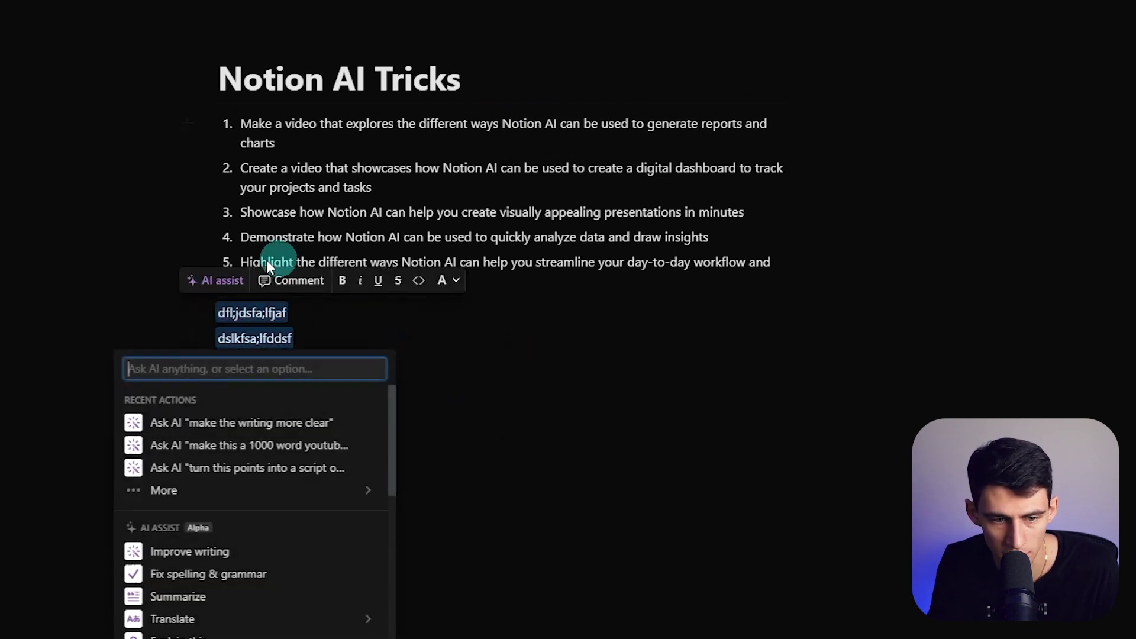
- Delete the two gibberish lines below the video ideas list
key(Escape)
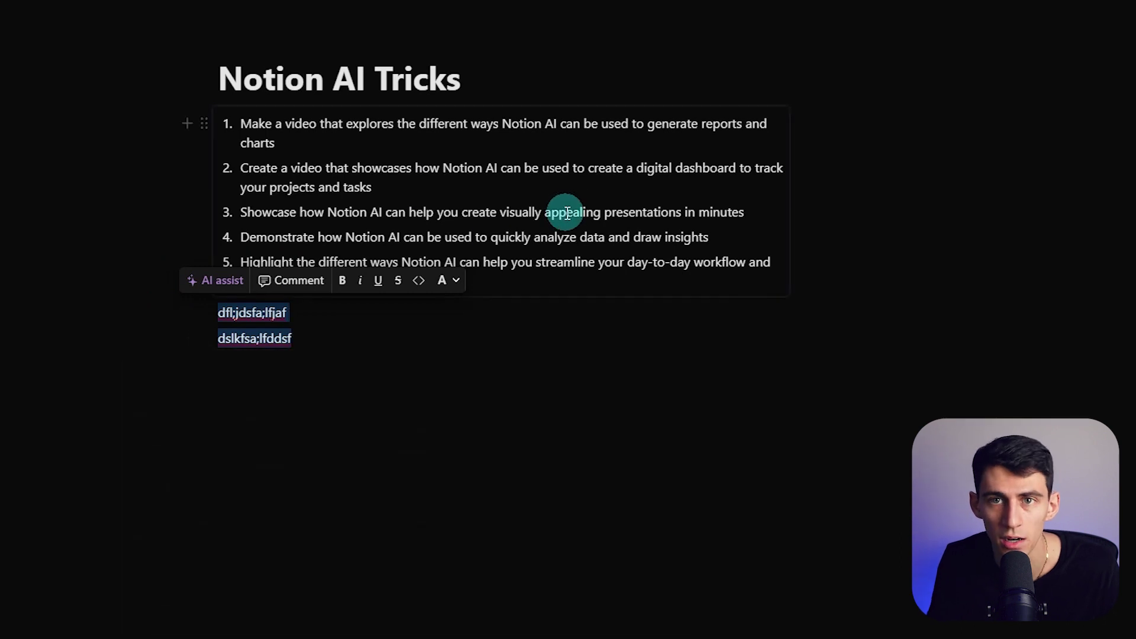
click(318, 125)
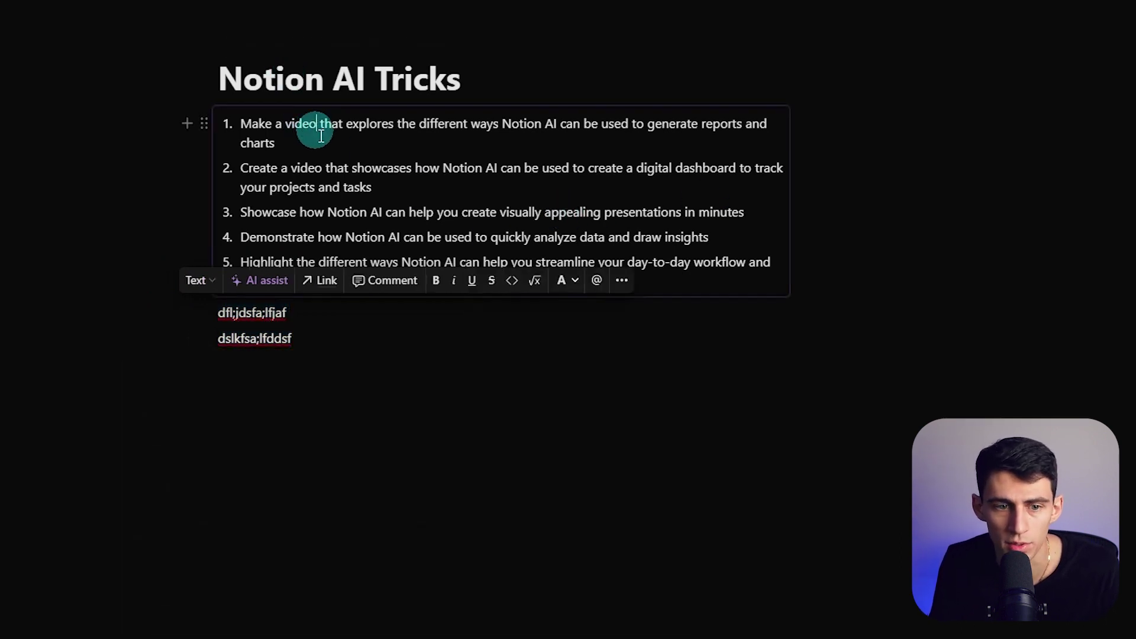
drag(342, 334, 210, 318)
key(BackSpace)
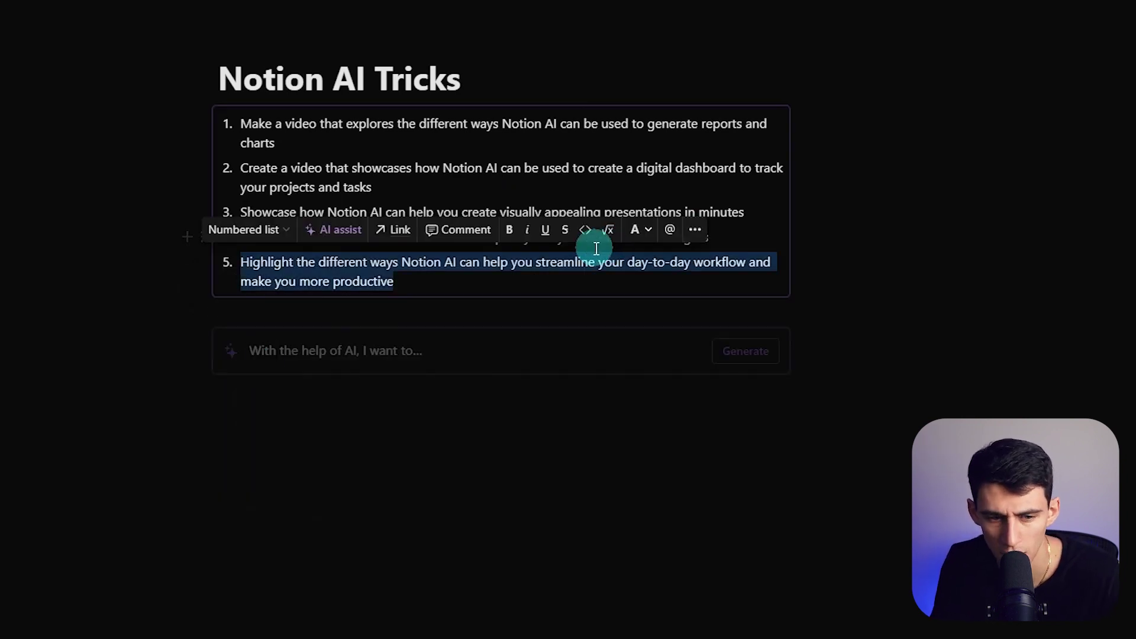
- Expand idea 5 on streamlining workflow into an AI-written paragraph, then reopen its prompt
key(ctrl+c)
click(395, 345)
key(ctrl+v)
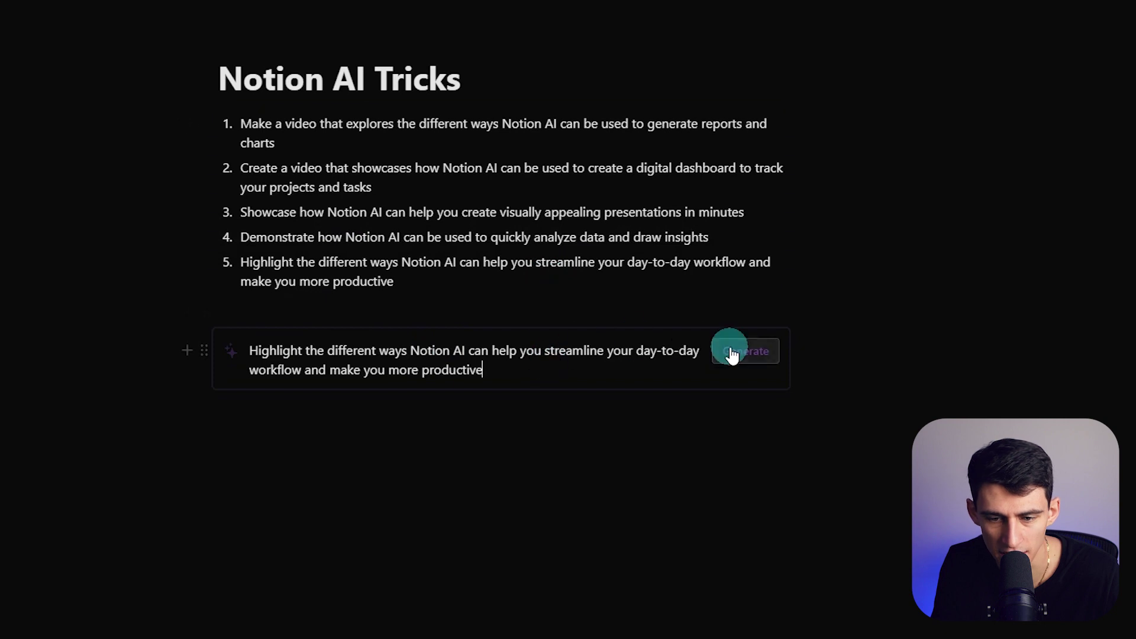
key(Return)
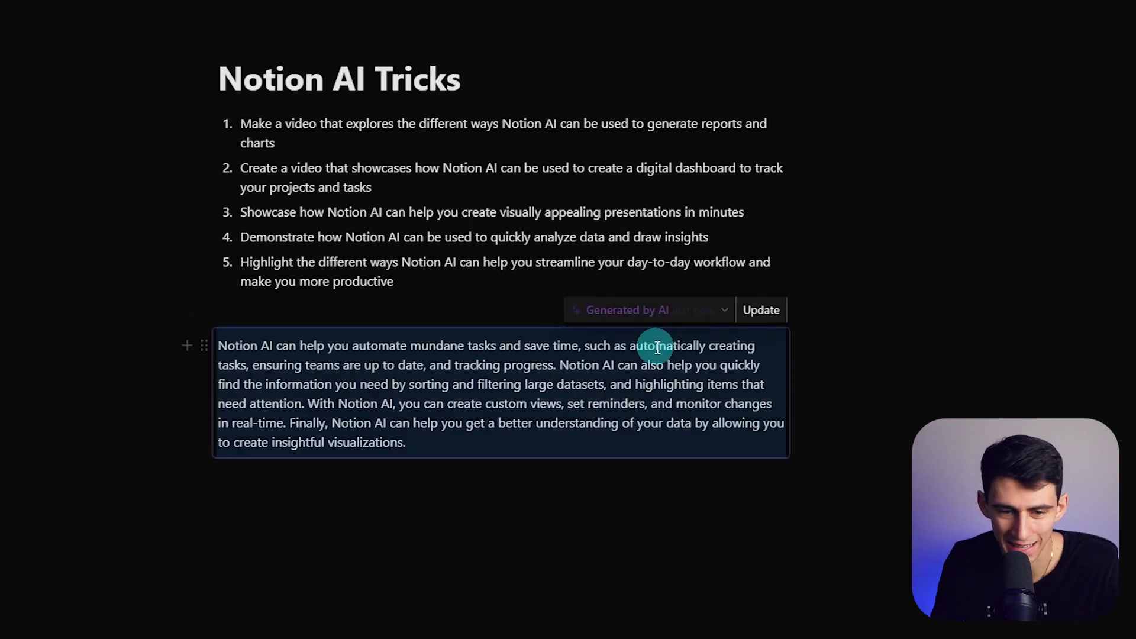
click(700, 312)
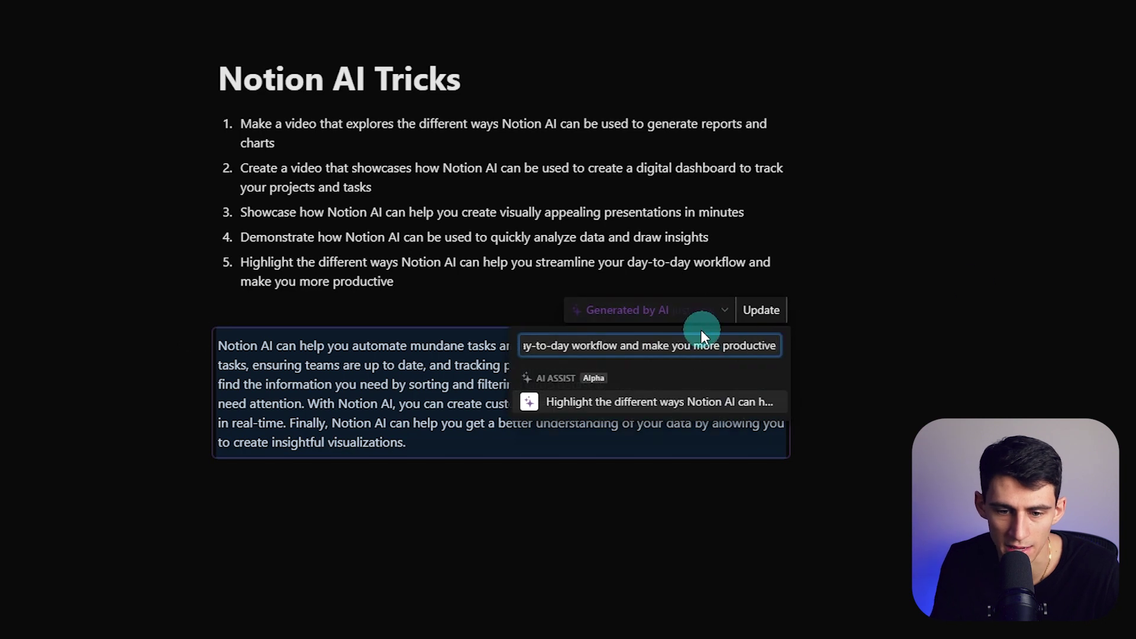
triple_click(688, 348)
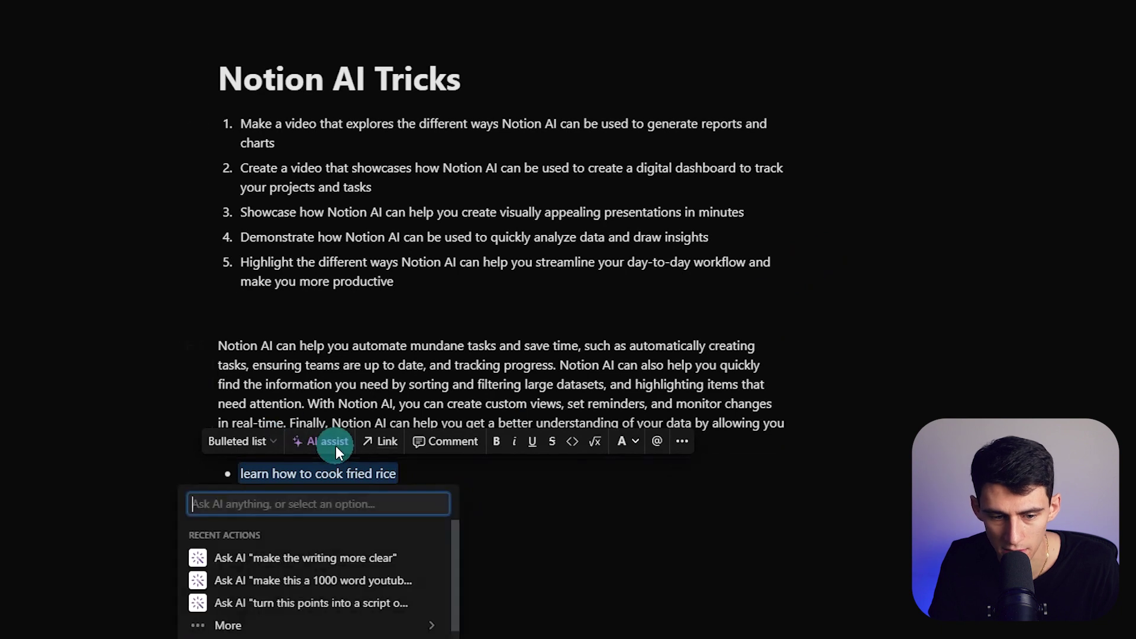
scroll(266, 325, down, 2)
scroll(248, 355, down, 2)
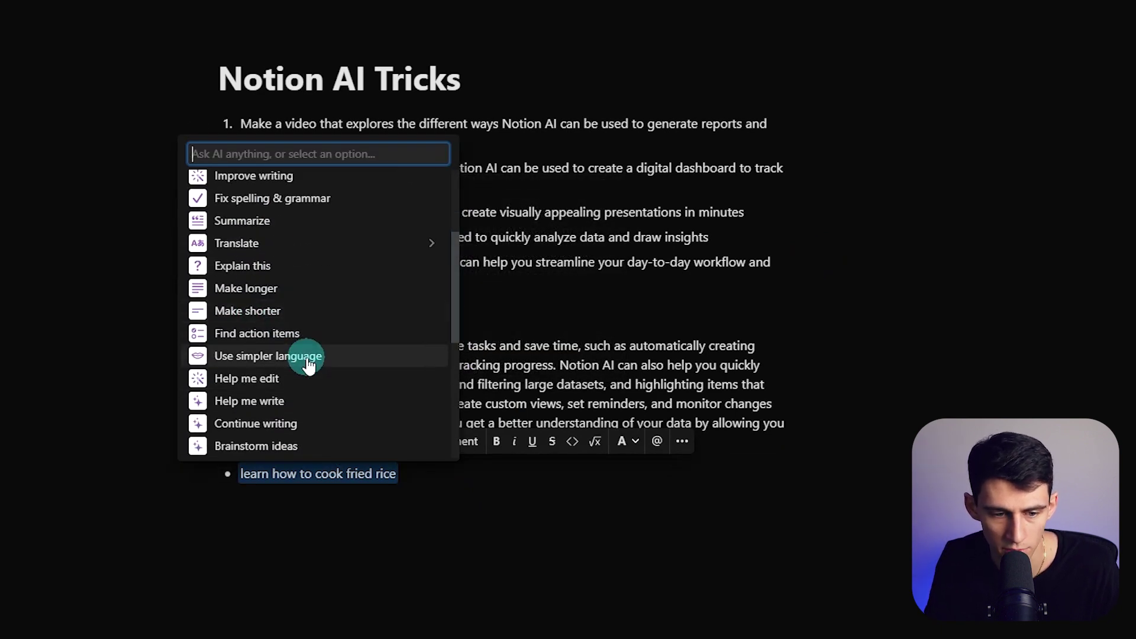
scroll(328, 379, down, 2)
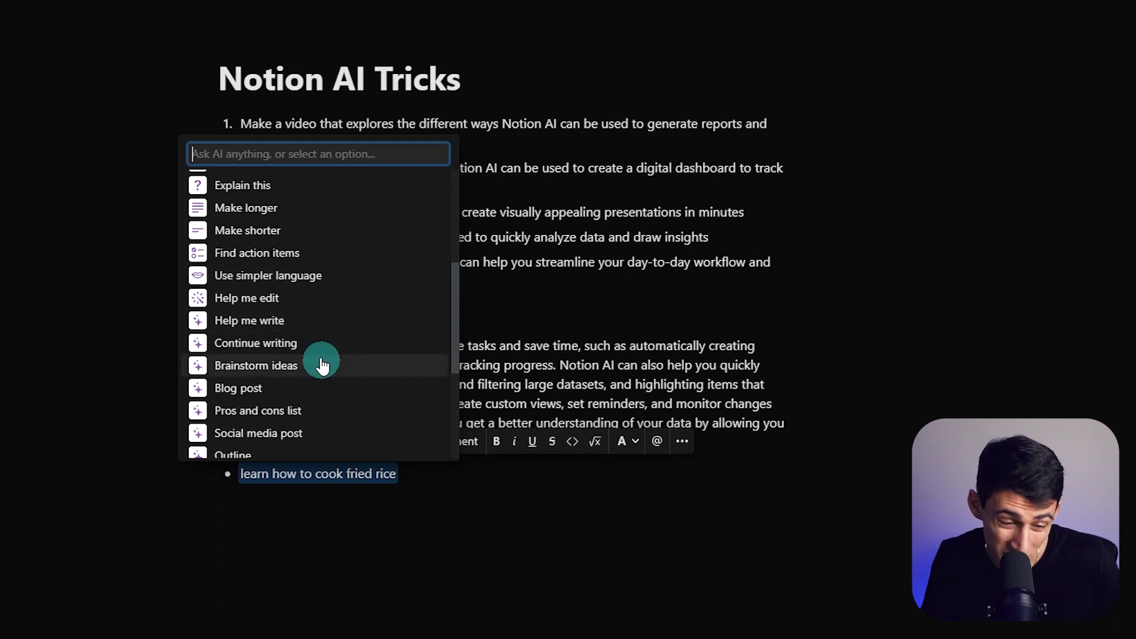
scroll(334, 380, down, 5)
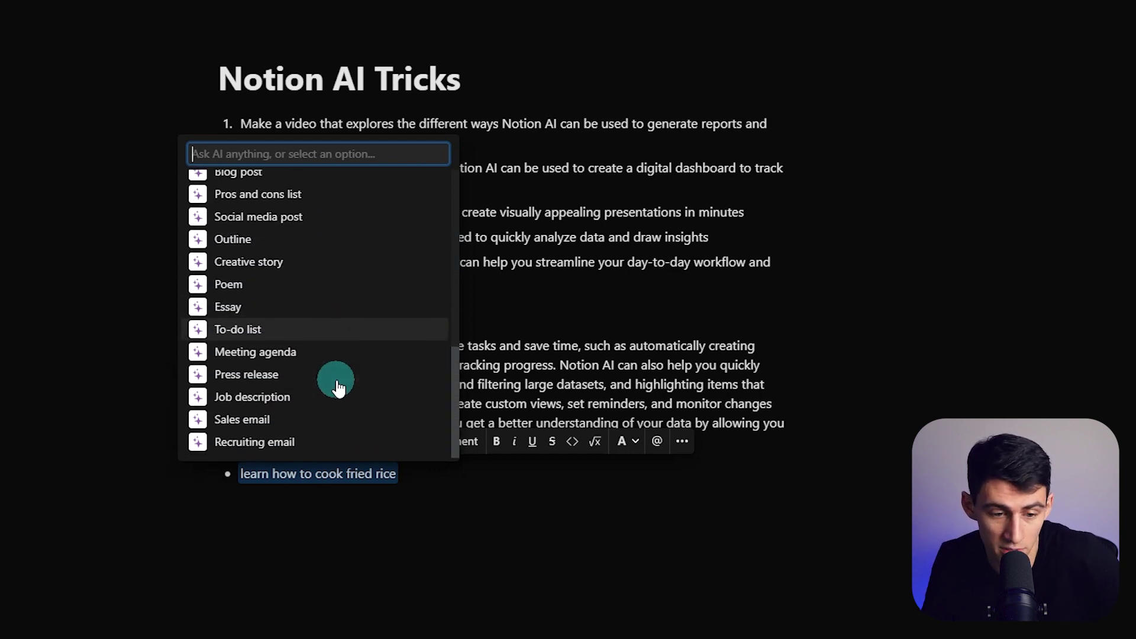
scroll(337, 390, up, 10)
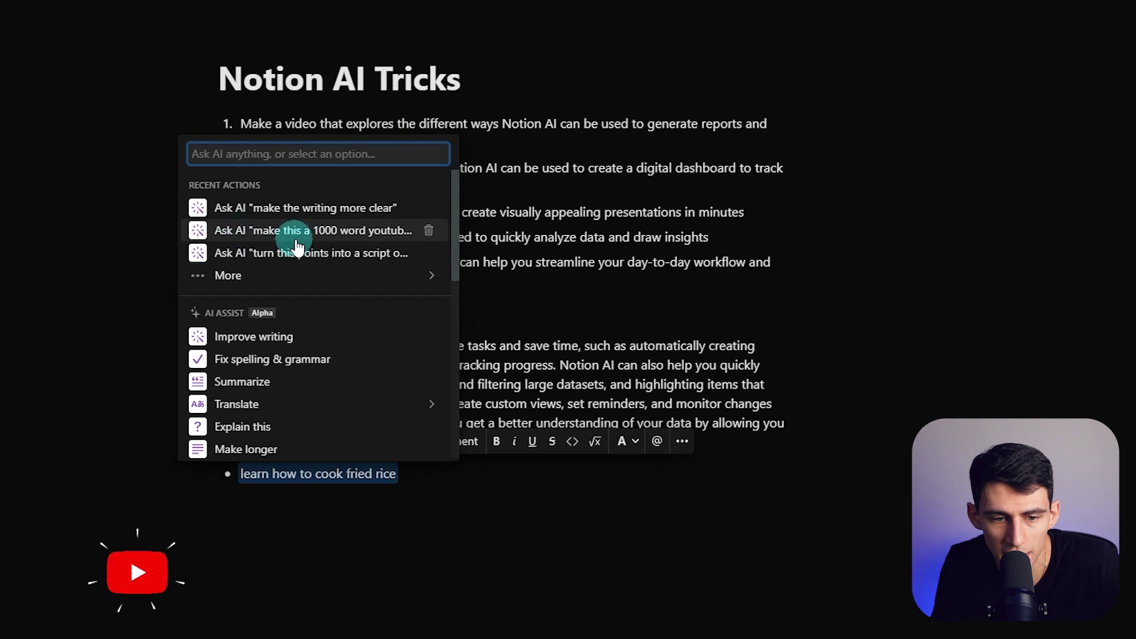
- Ask the AI to turn the paragraph into a 1000-word YouTube script, dismissing the resulting error
click(578, 353)
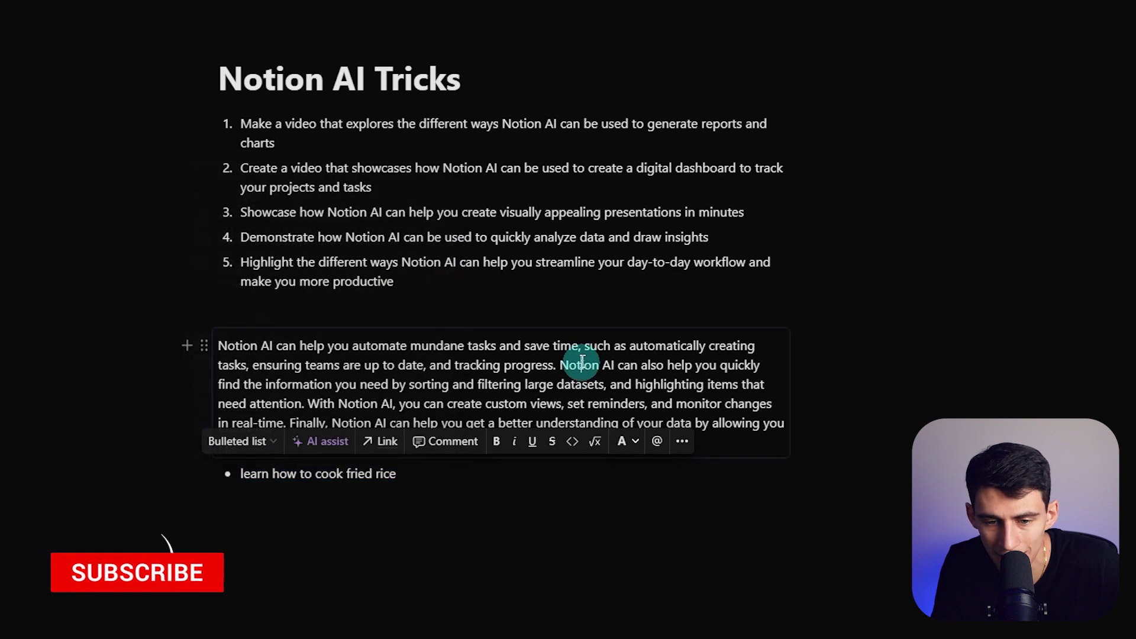
click(662, 311)
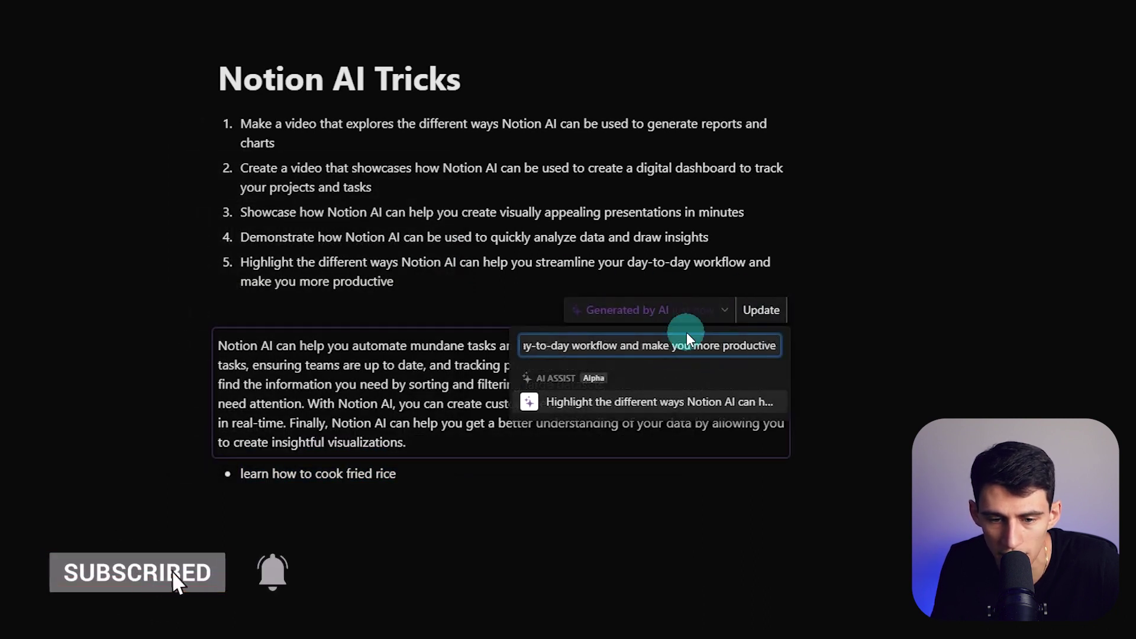
key(ctrl+a)
text(make )
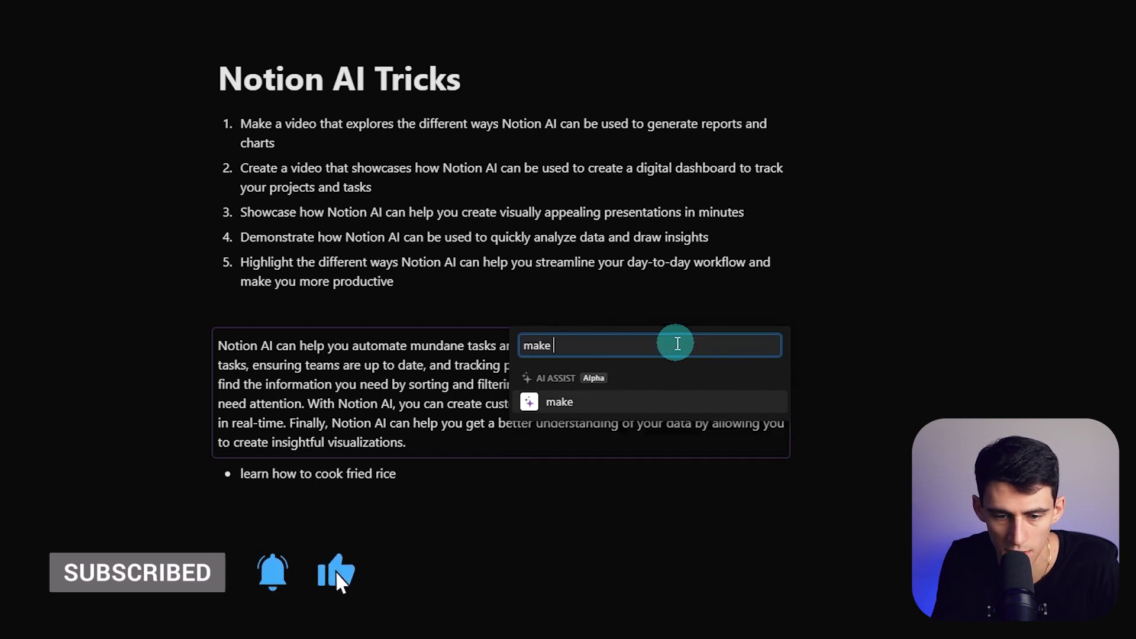
text(this a 1000 word youtube script with vivid d)
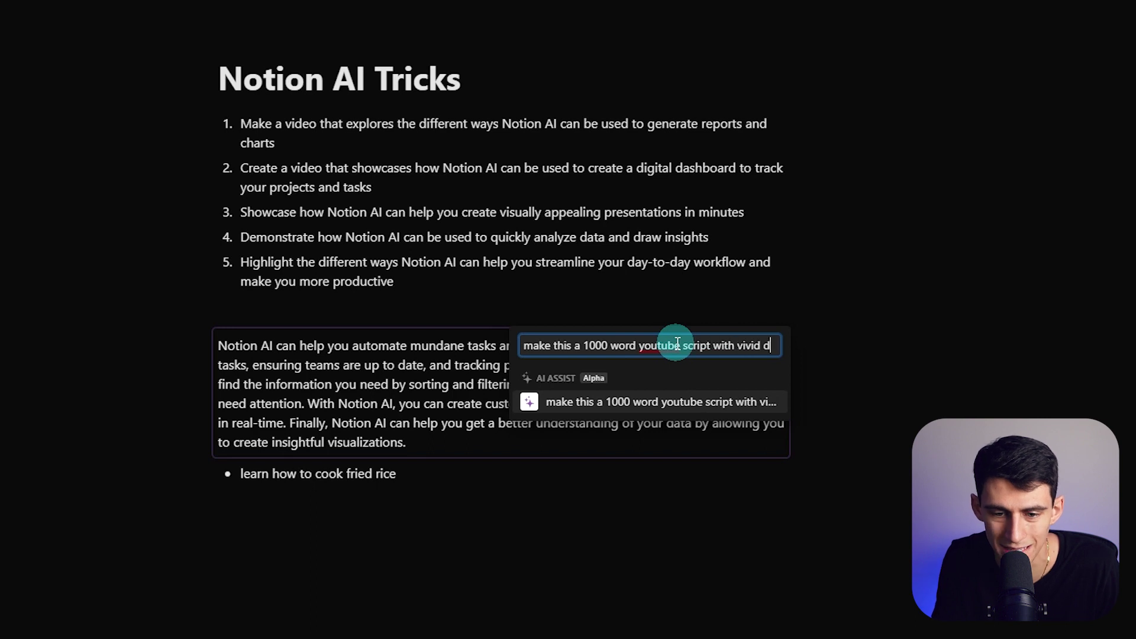
key(Return)
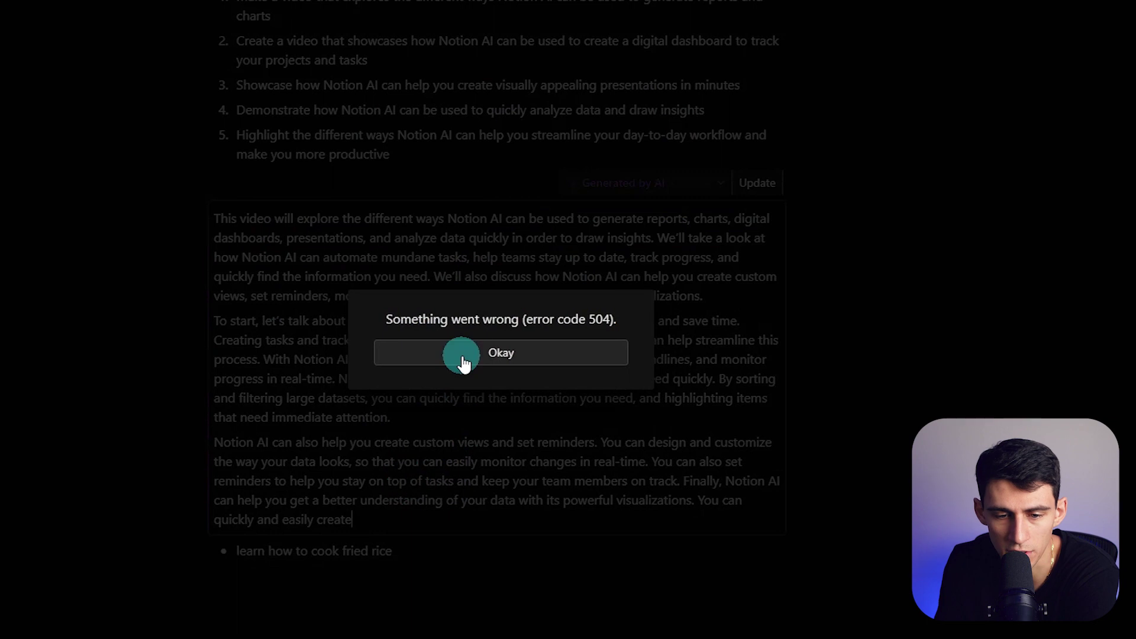
click(480, 354)
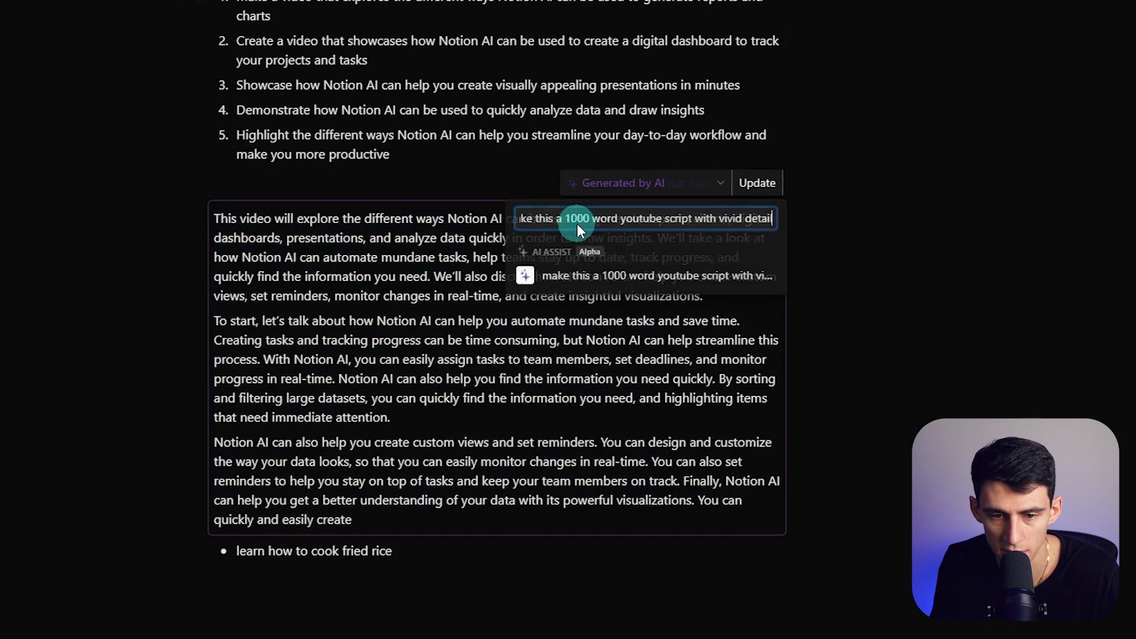
- Re-prompt the AI with 'expand upon this writing and add more…' to lengthen the script
key(ctrl+a)
text(expand u)
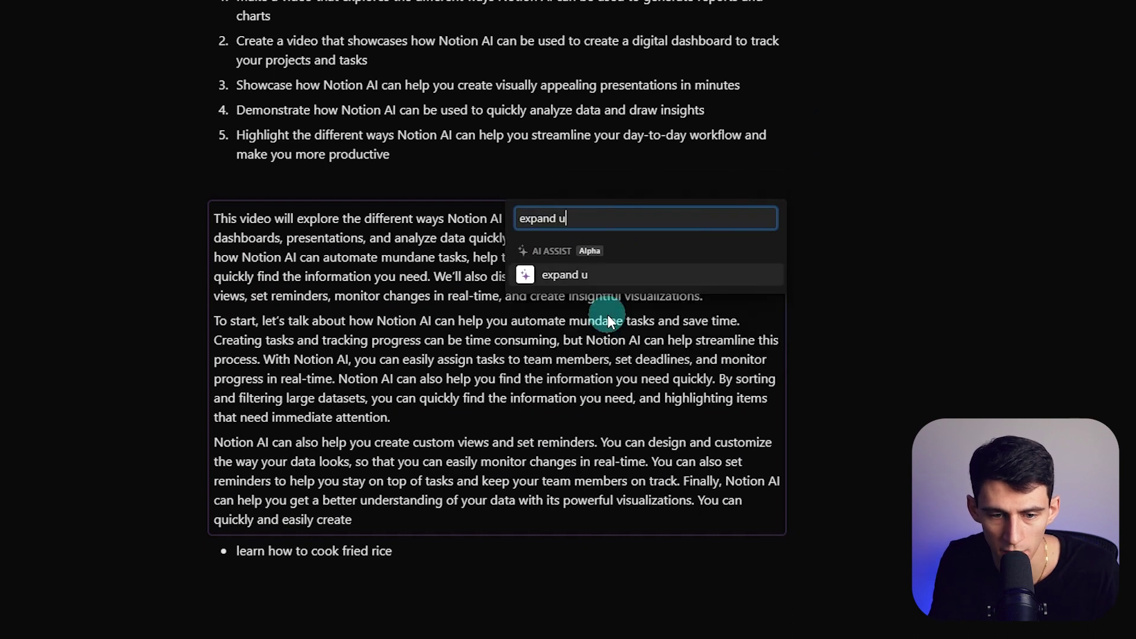
text(pon this writing and add mor)
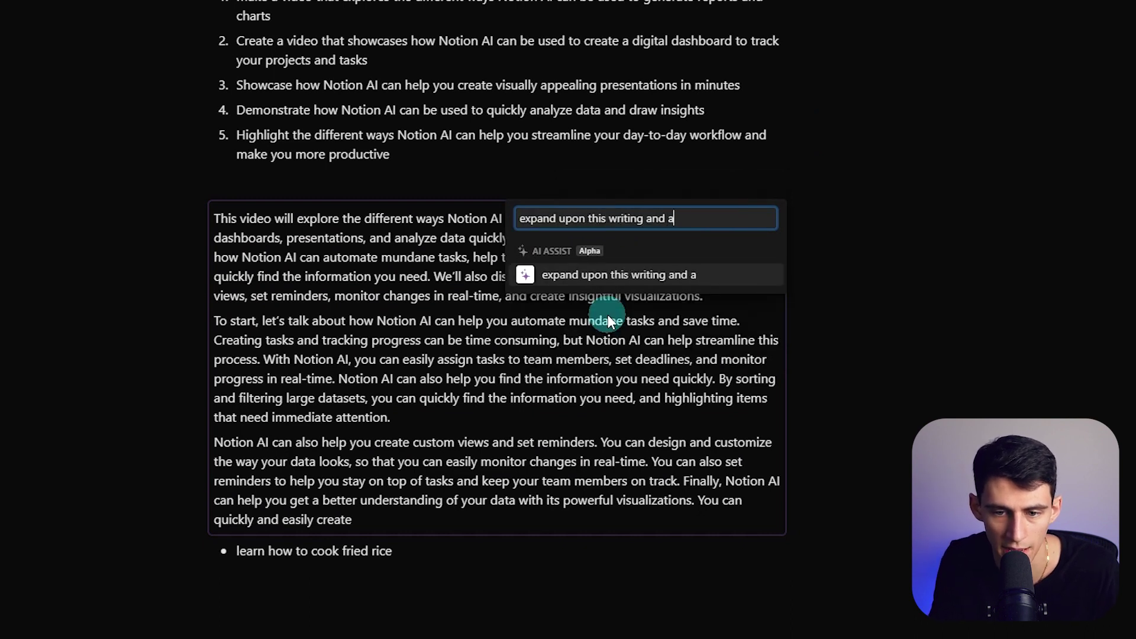
text(e cont)
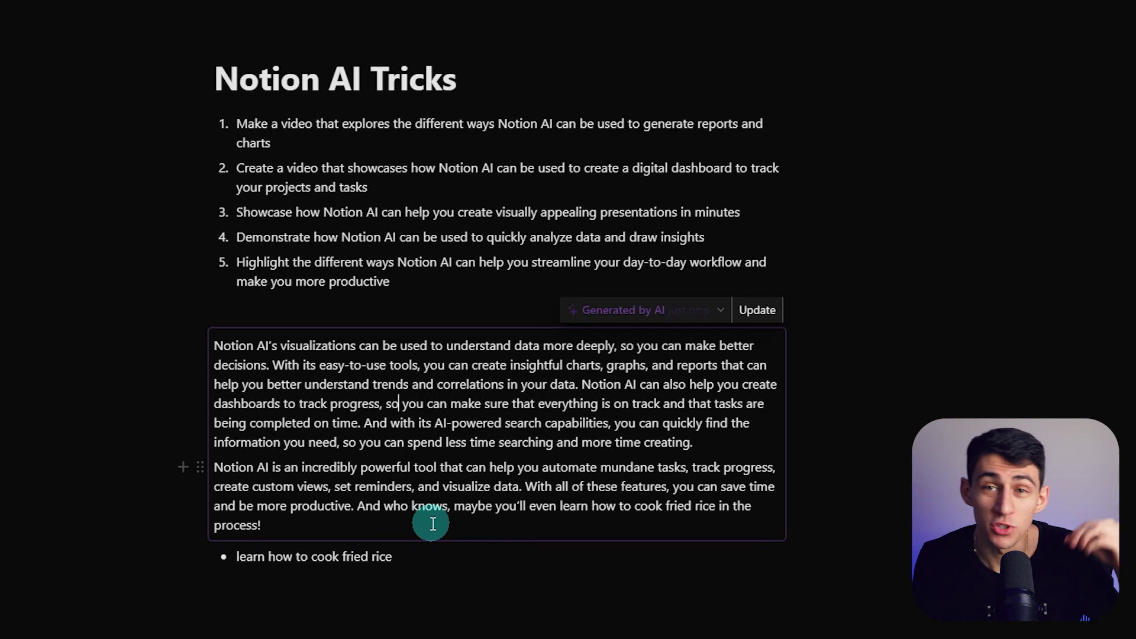
drag(326, 509, 220, 334)
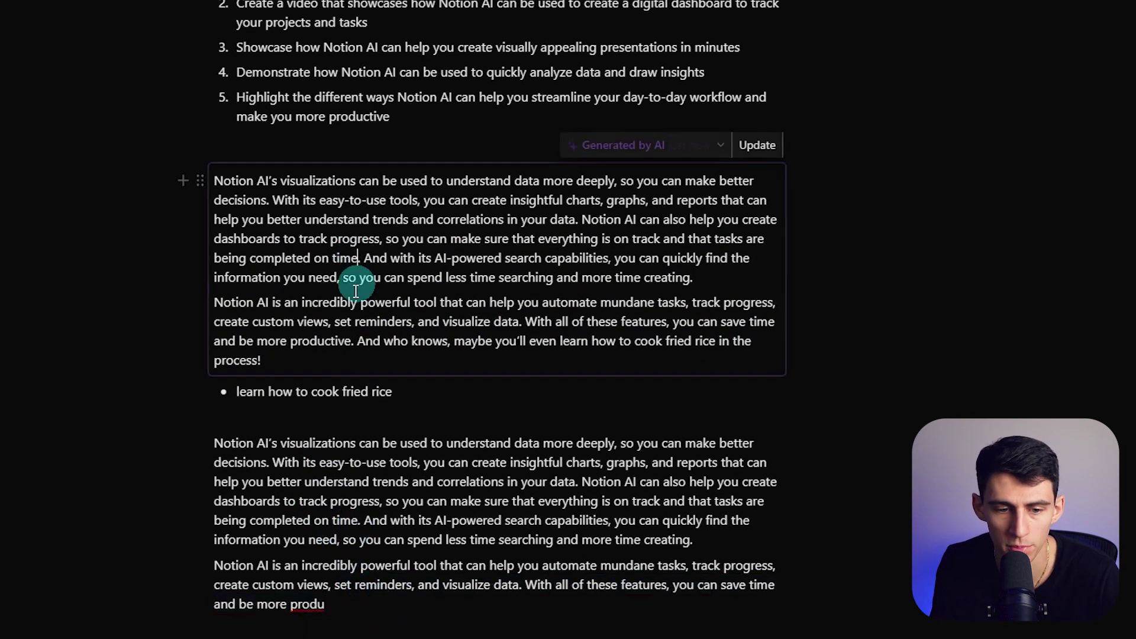
- Replace the truncated lower paragraph copy with the full text, ending through 'process!'
drag(291, 355, 232, 179)
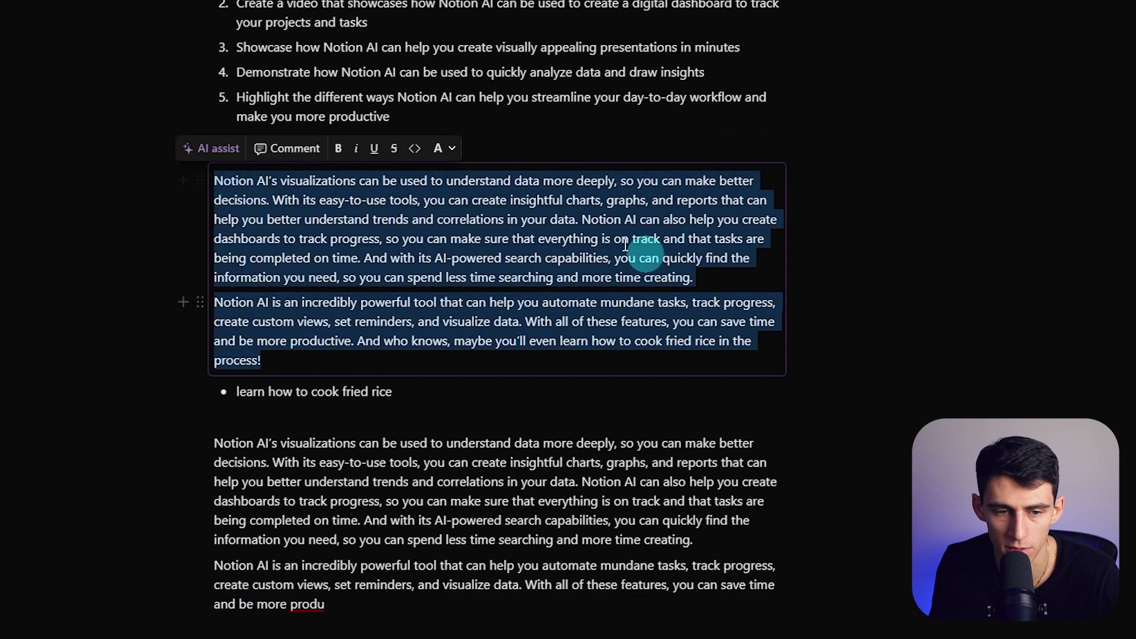
drag(327, 603, 220, 437)
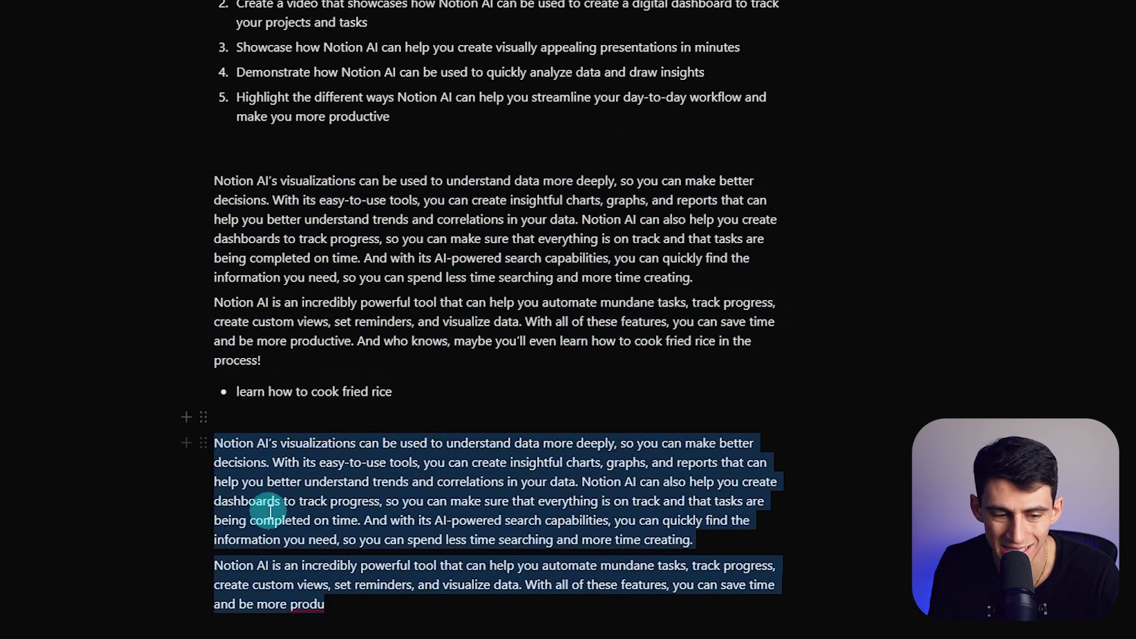
key(BackSpace)
key(ctrl+v)
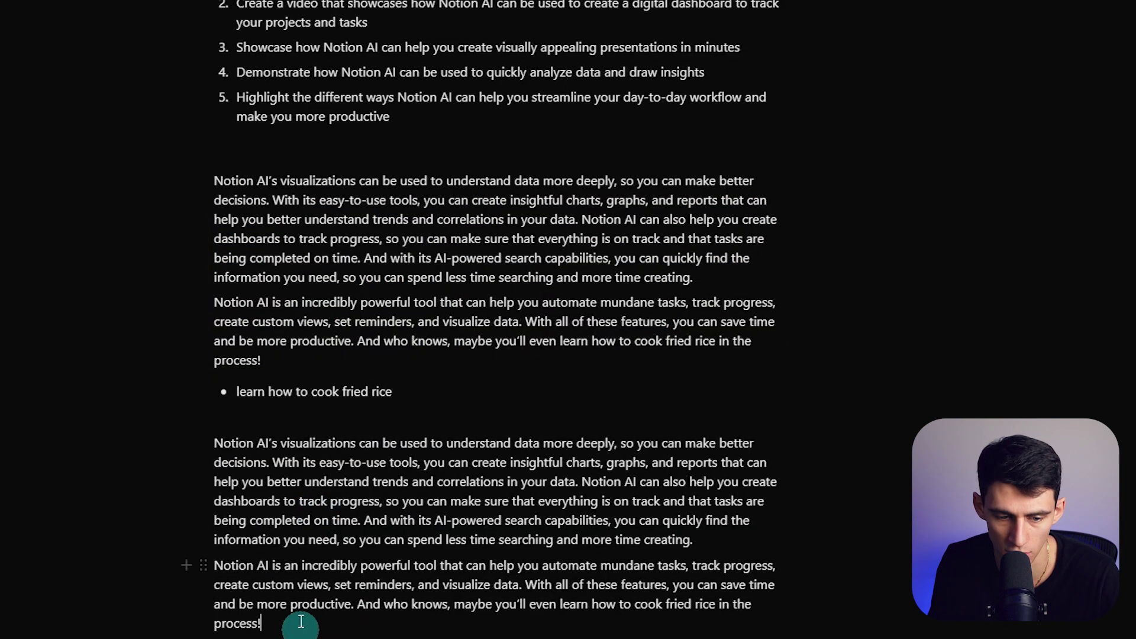
drag(299, 618, 207, 443)
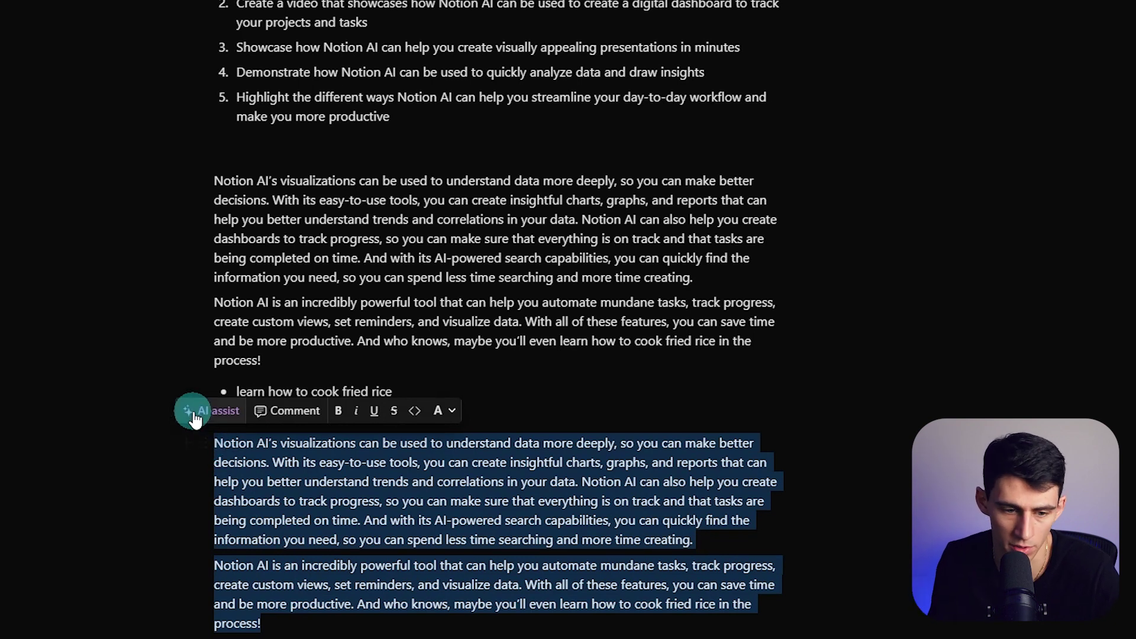
click(210, 410)
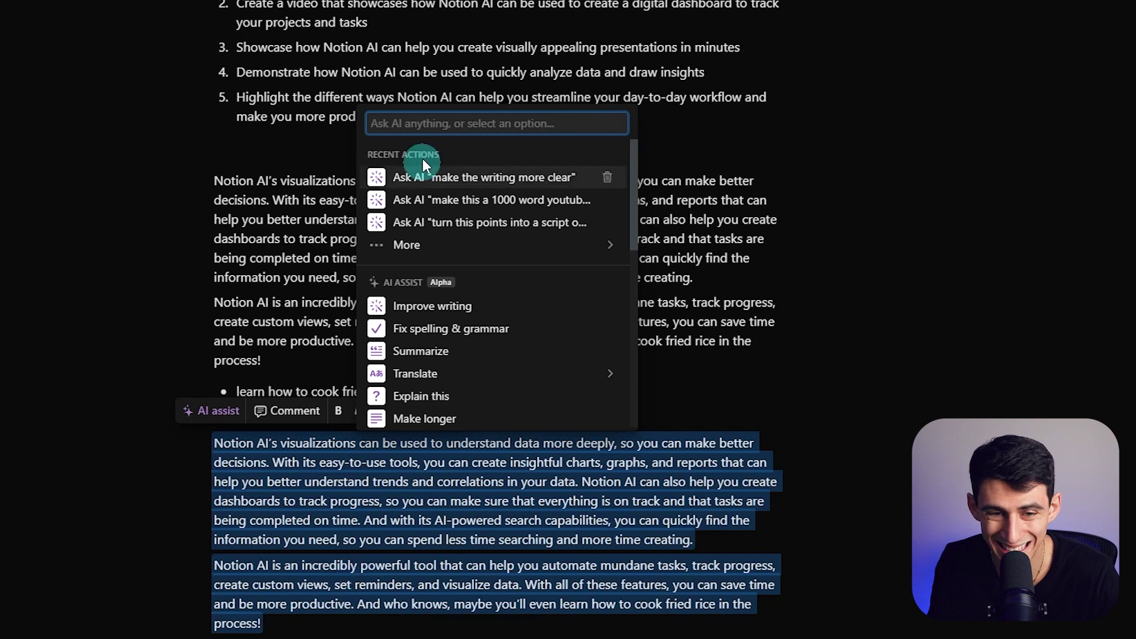
key(Escape)
click(540, 385)
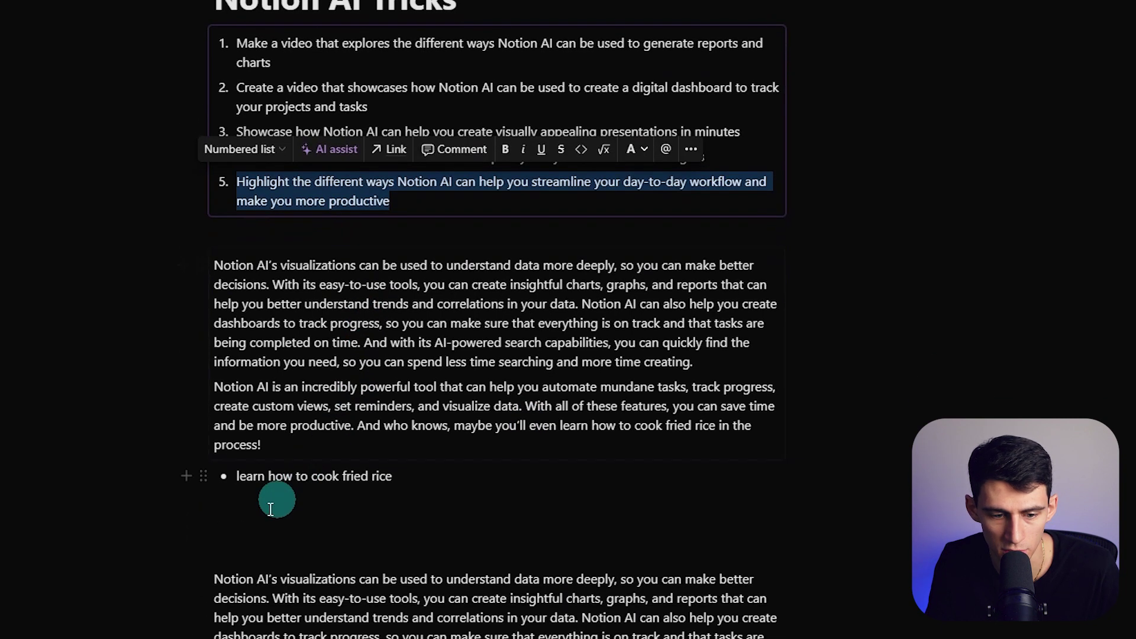
- Paste idea 5 onto the empty line below the fried rice bullet
click(253, 527)
key(ctrl+v)
scroll(474, 464, down, 3)
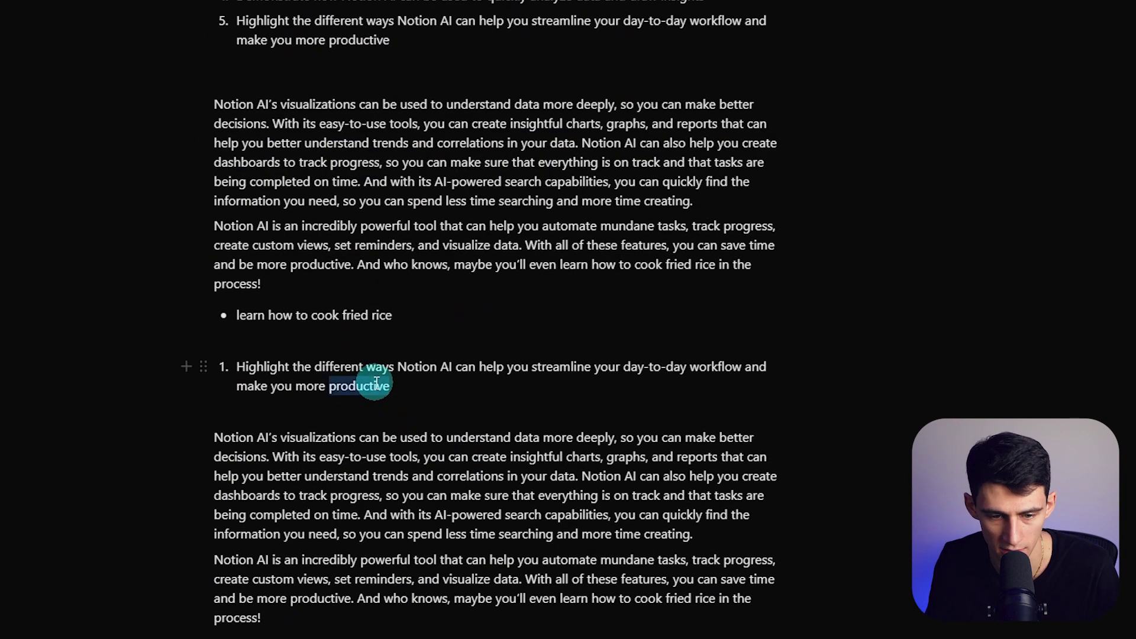
triple_click(377, 383)
- Generate and insert five AI SEO keywords for the idea, such as 'Notion AI tricks'
click(330, 334)
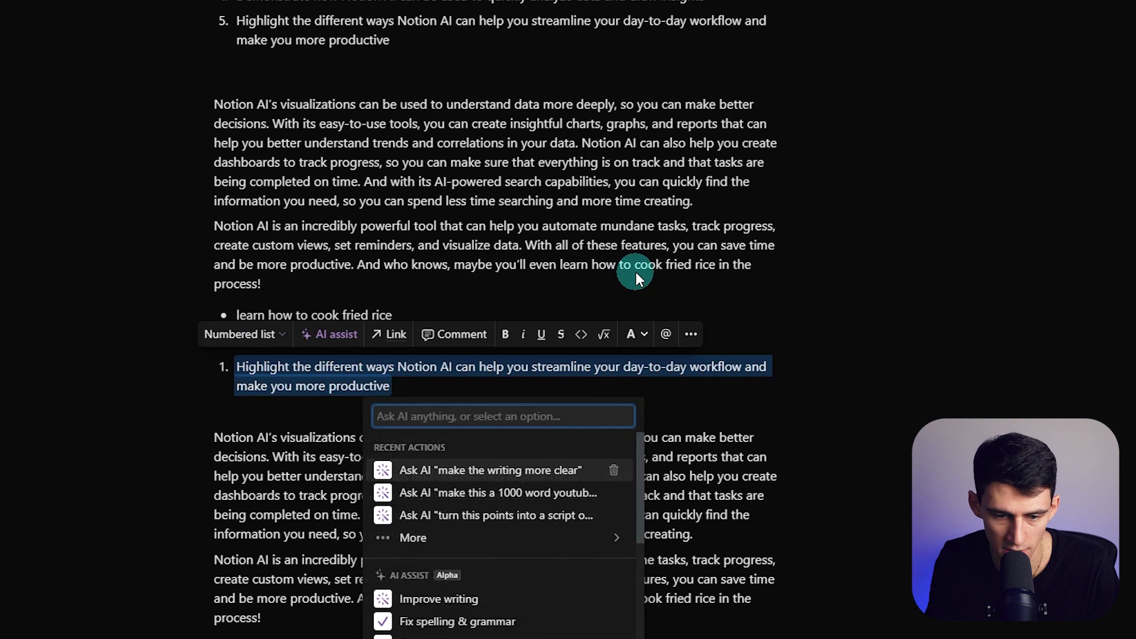
text(write me 5)
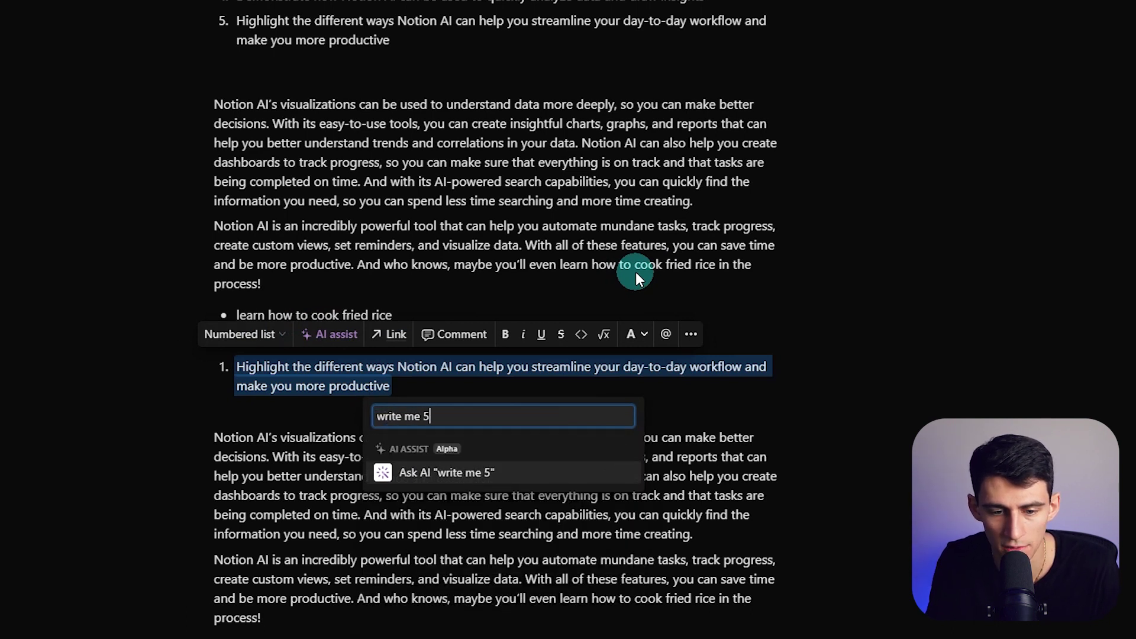
text( high performing seo )
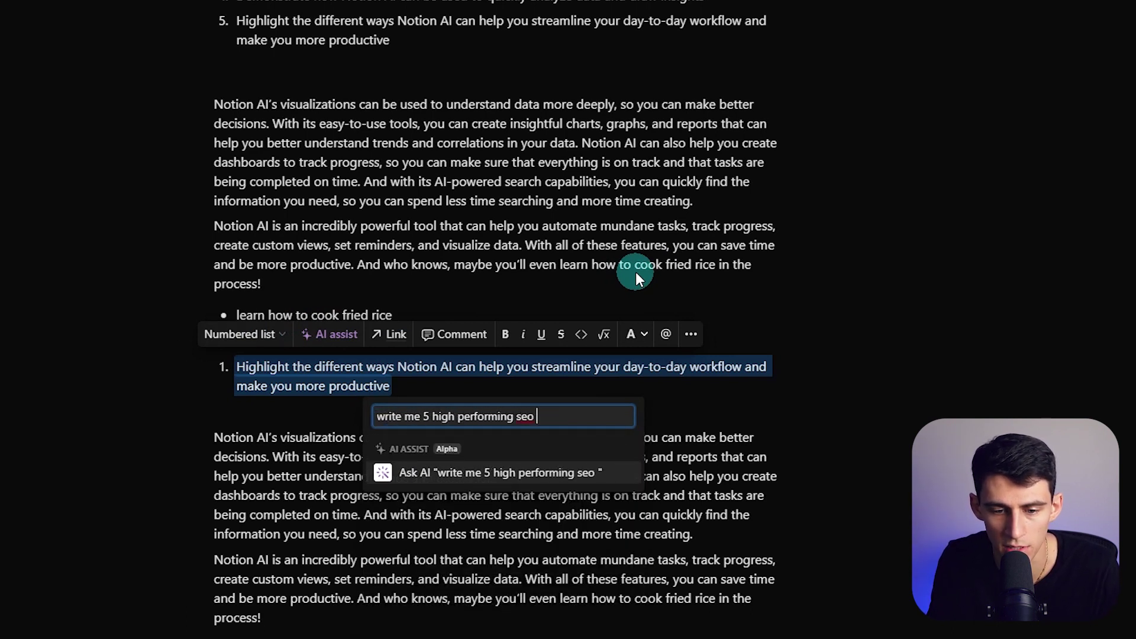
text(keywords based on this topic)
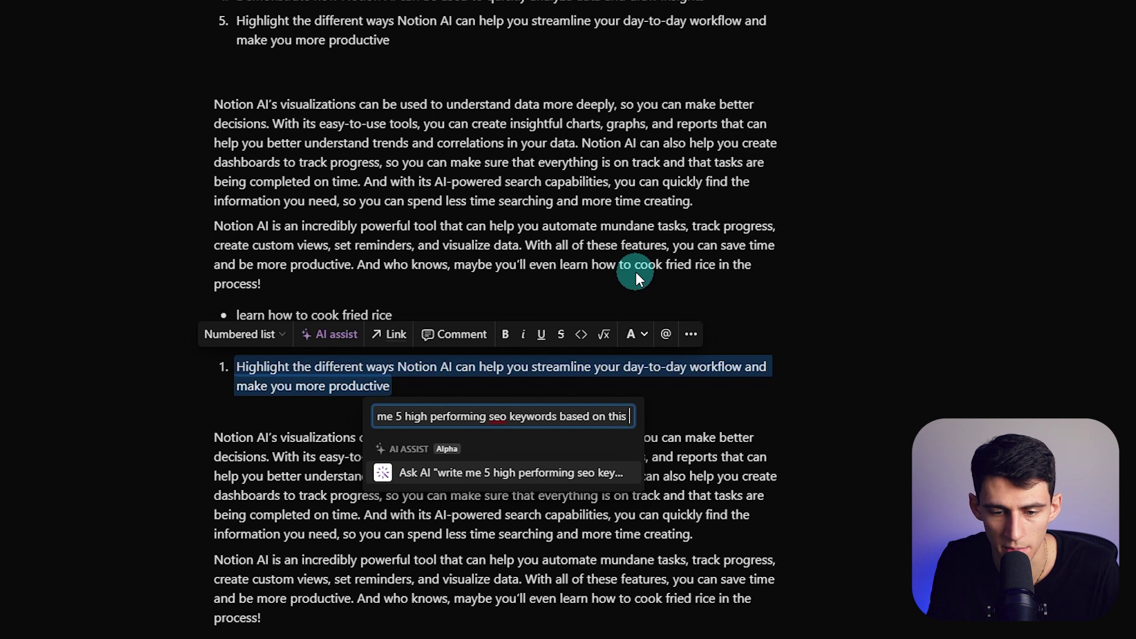
key(Return)
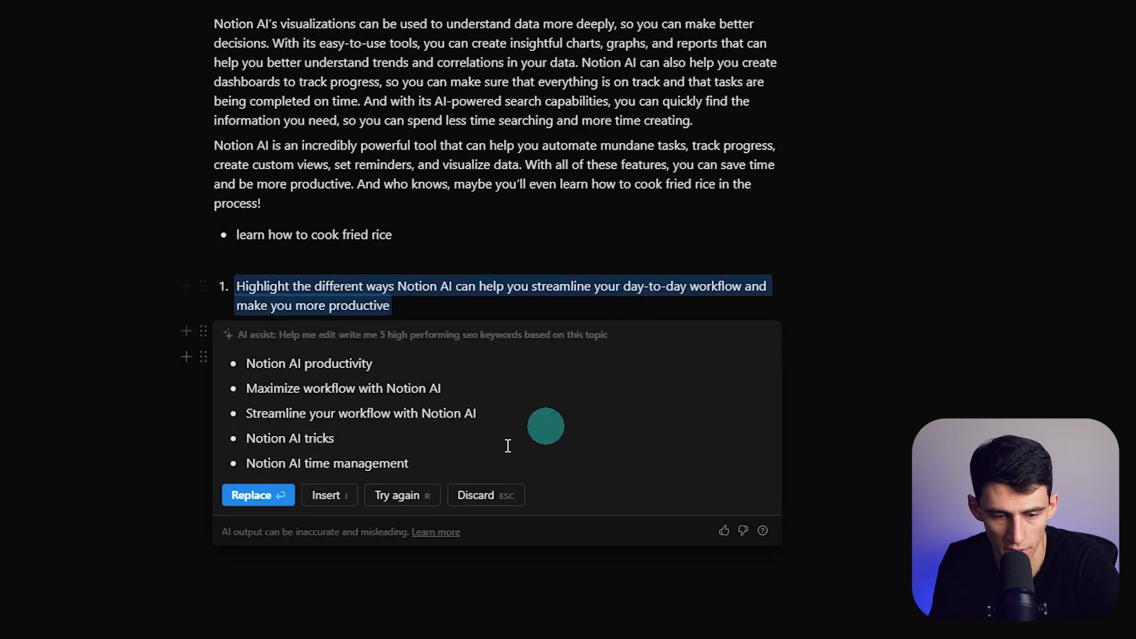
click(342, 503)
click(436, 384)
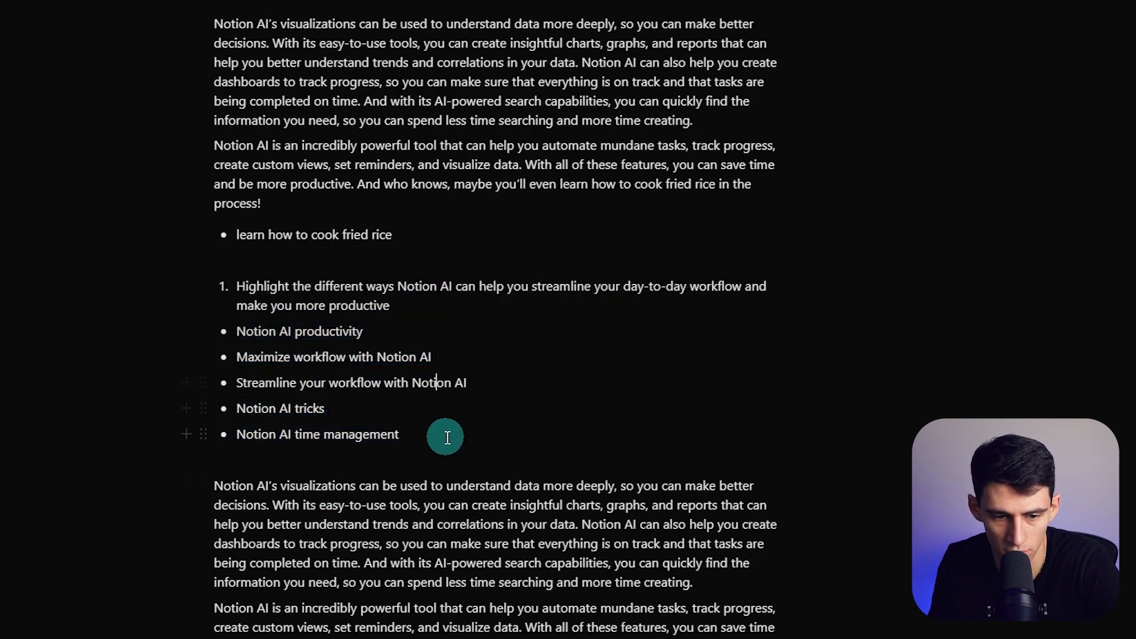
scroll(445, 434, down, 2)
drag(402, 354, 236, 205)
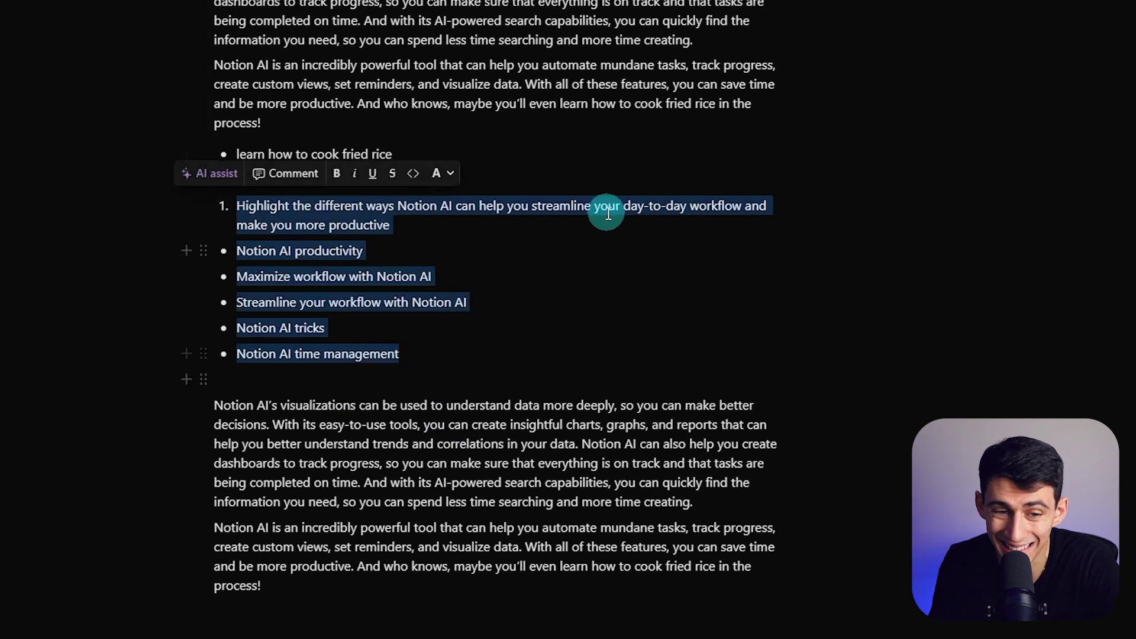
click(226, 174)
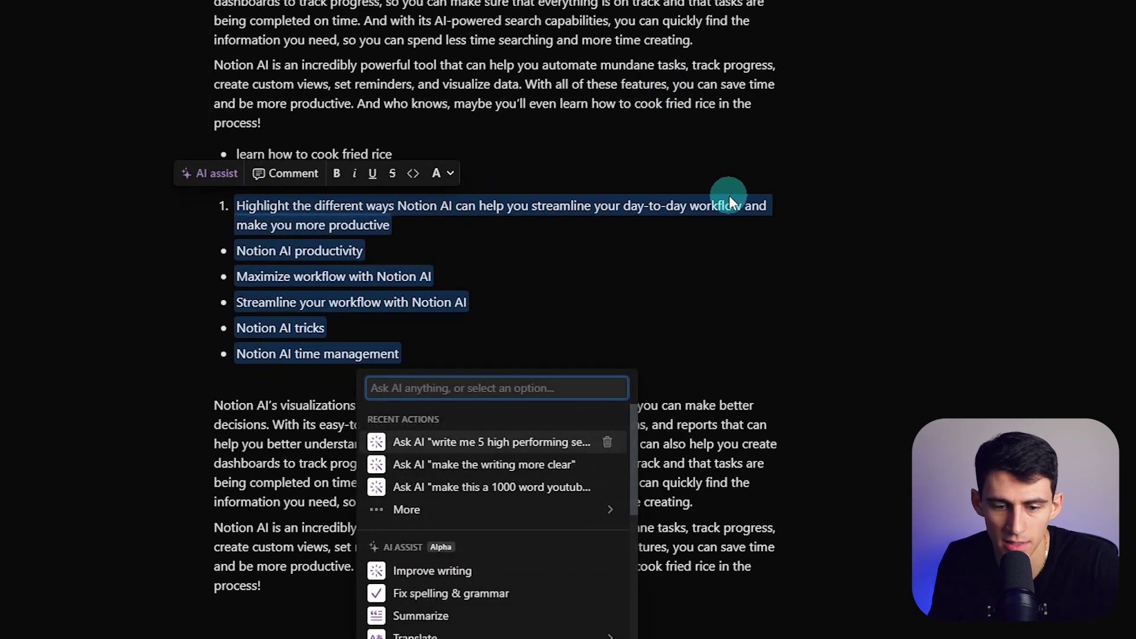
- Request a 1000-word AI blog post on the first keyword including the top 5 SEO keywords
text(wr)
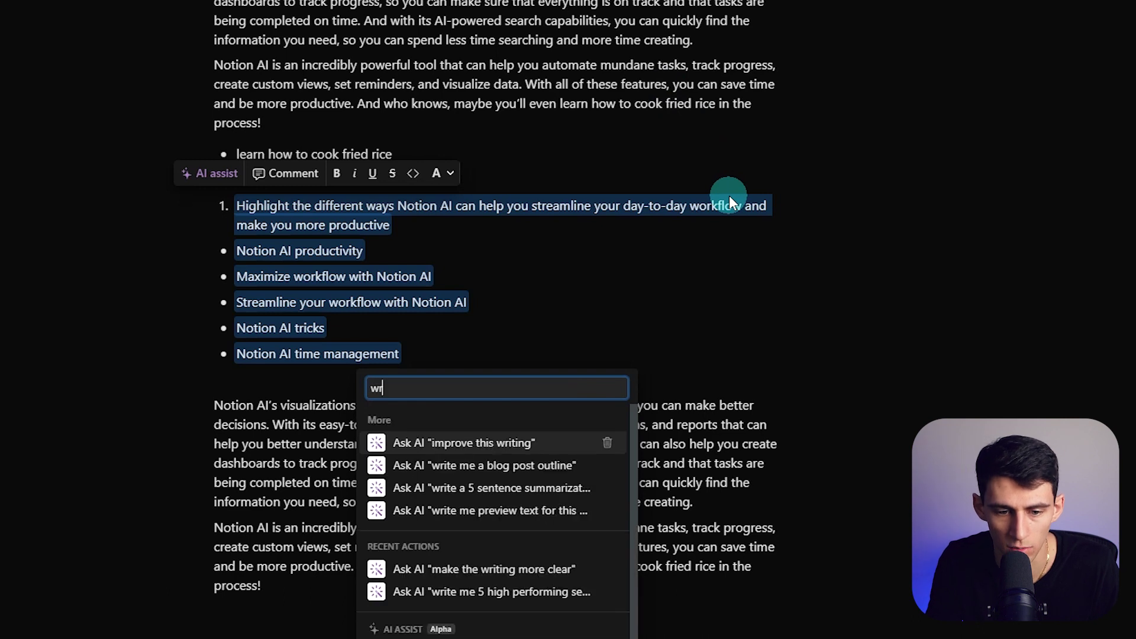
text(ite me a 1000 word blog post on the first bu)
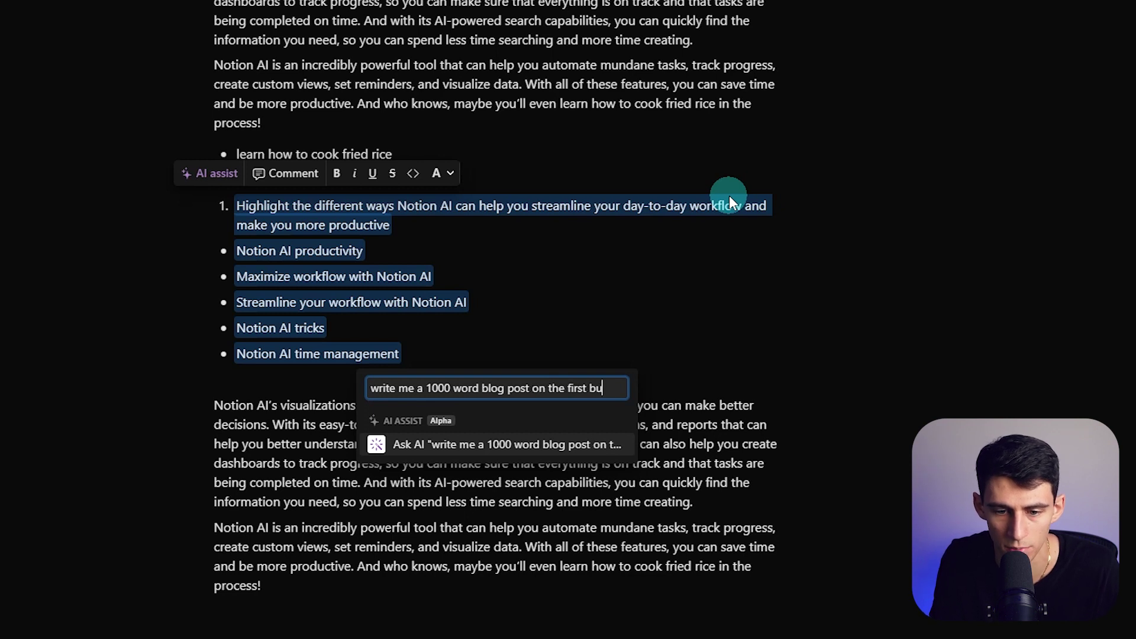
text(point. Include )
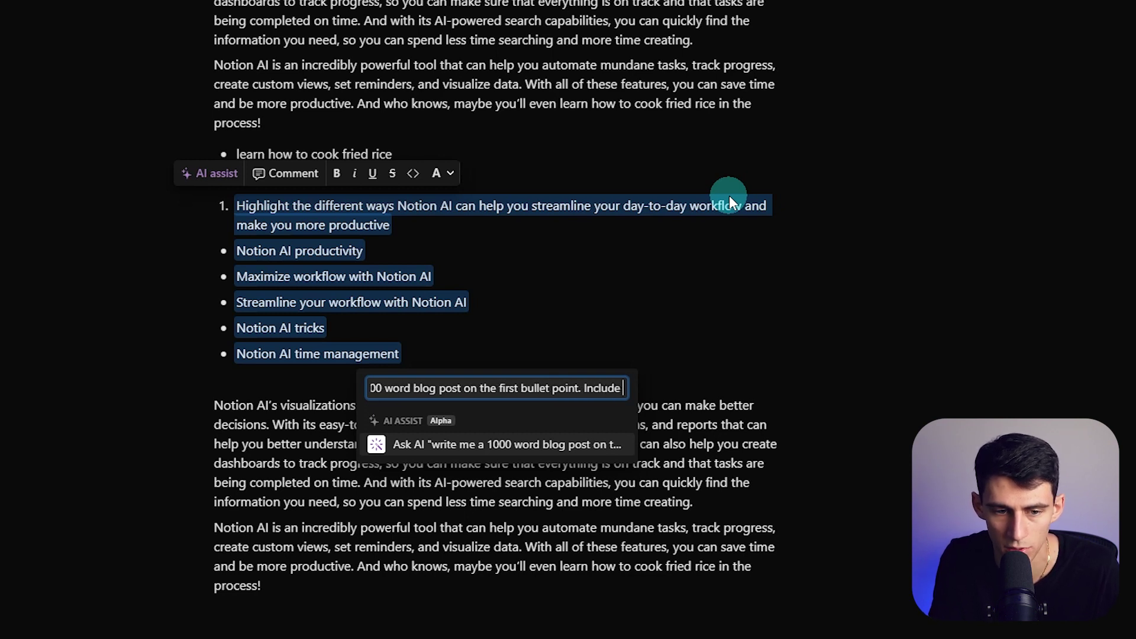
text(the top 5 SEO ranked keywords in the bullet points b)
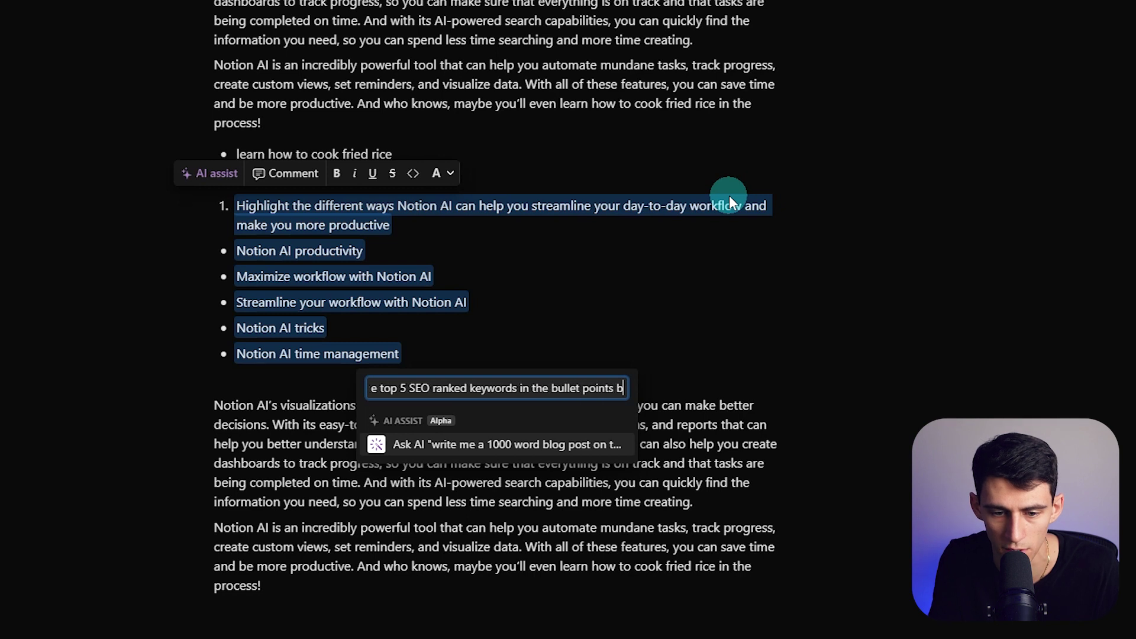
key(Return)
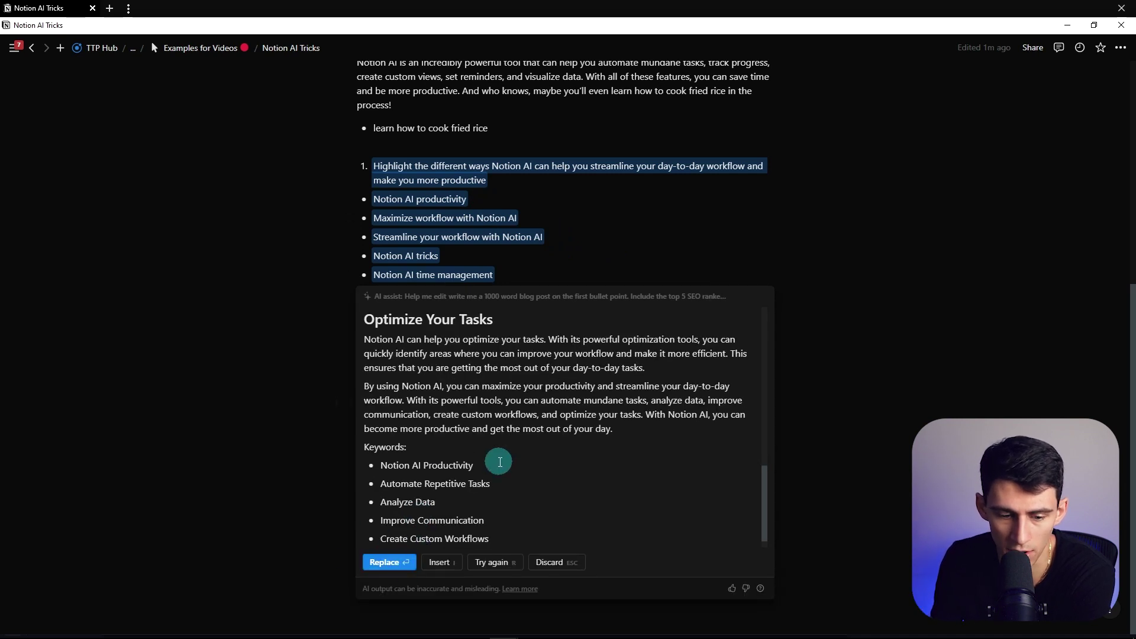
- Insert the AI blog post 'Notion AI Productivity' into the page
click(444, 562)
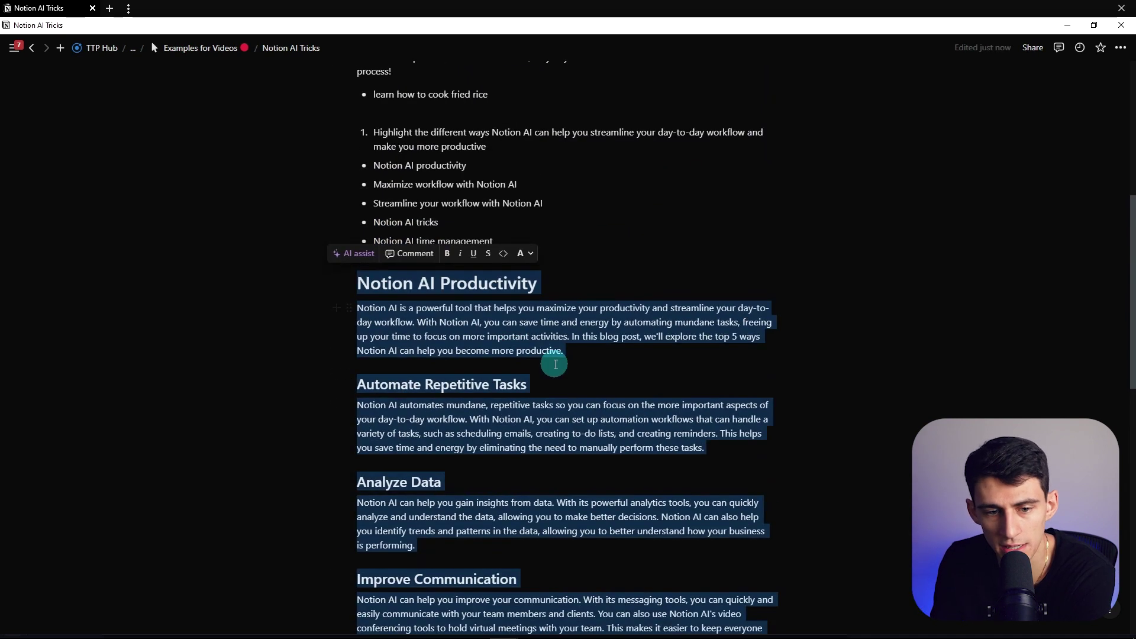
scroll(505, 366, down, 10)
click(481, 272)
scroll(457, 267, up, 3)
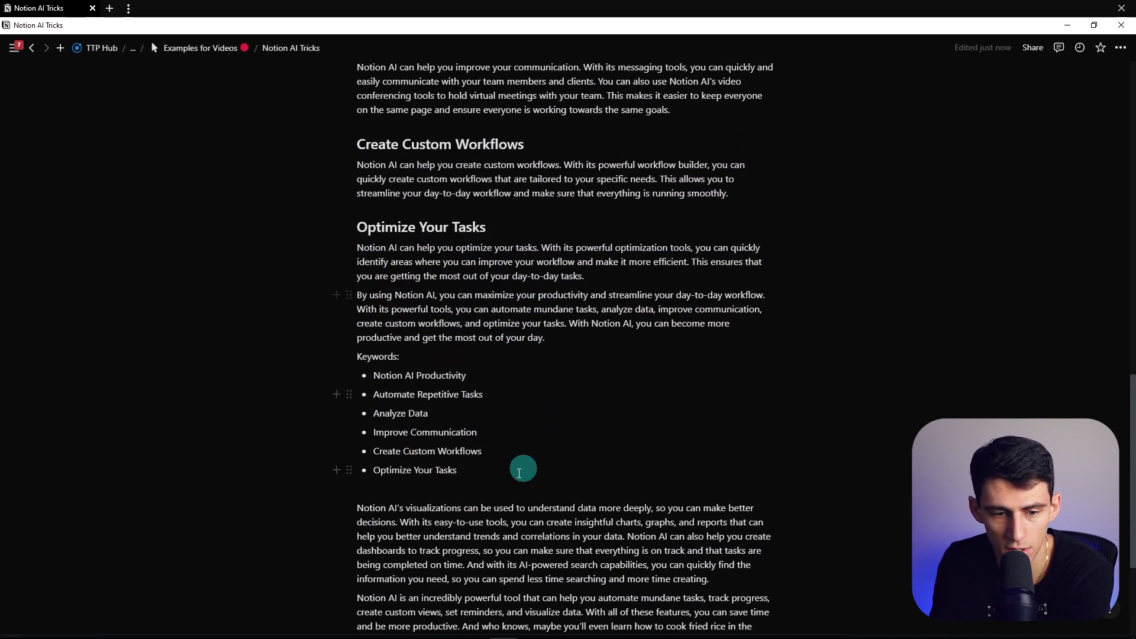
scroll(491, 432, up, 2)
scroll(532, 414, down, 1)
drag(568, 397, 355, 88)
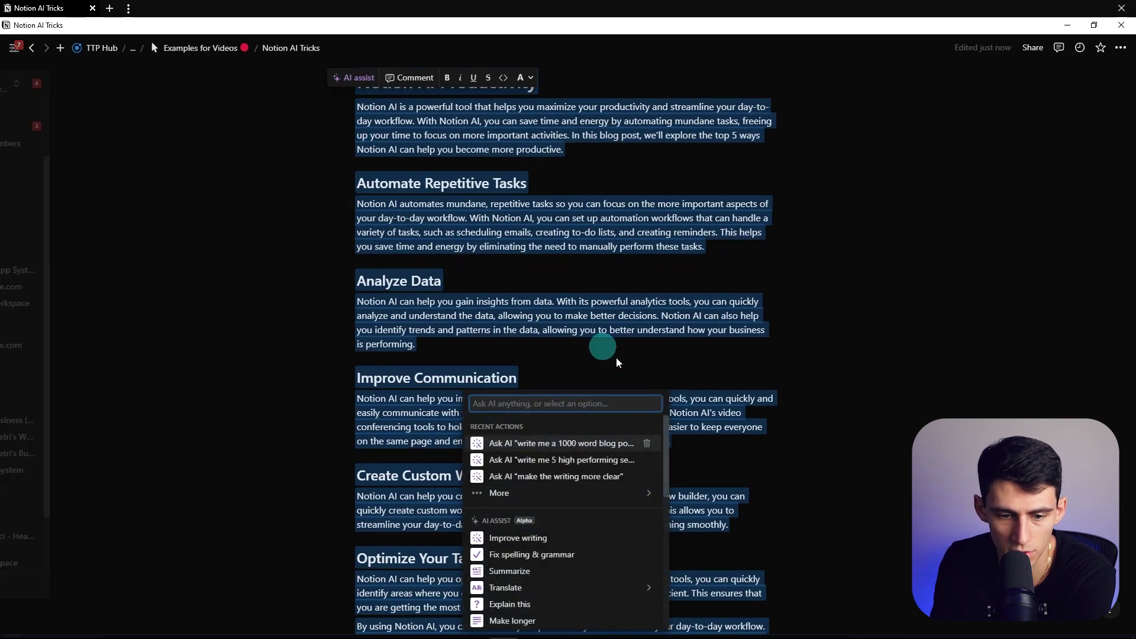
key(Escape)
scroll(379, 459, down, 7)
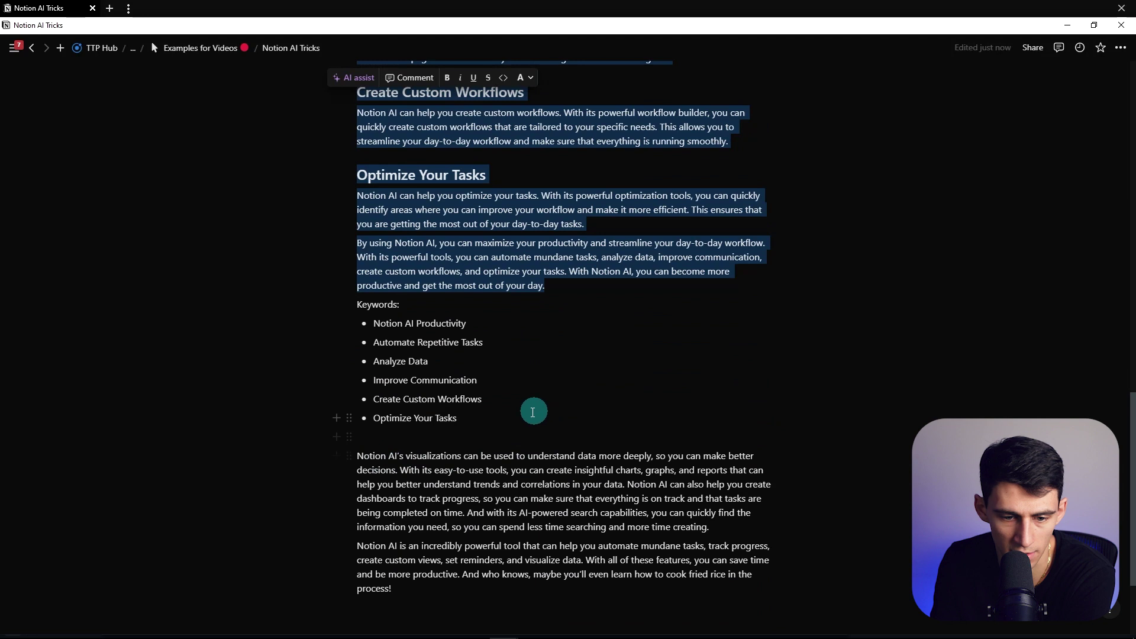
- Move the post's six-item Keywords list up beneath the 'Notion AI time management' bullet
drag(532, 410, 330, 298)
key(ctrl+x)
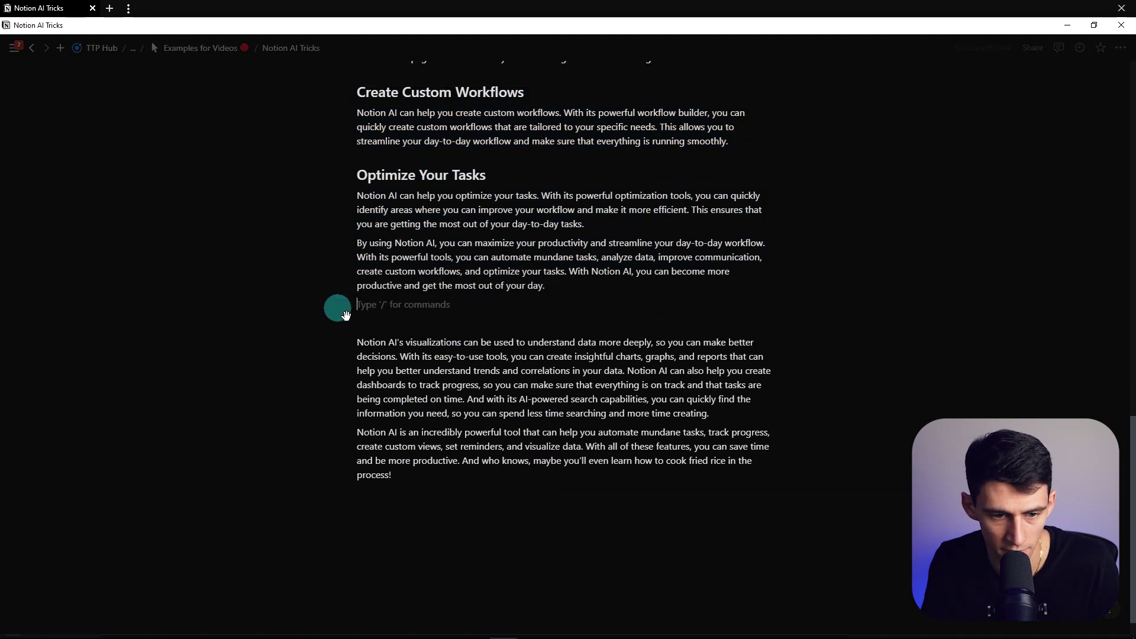
scroll(530, 190, up, 10)
click(532, 193)
key(Return)
key(Return)
key(ctrl+v)
scroll(533, 192, down, 2)
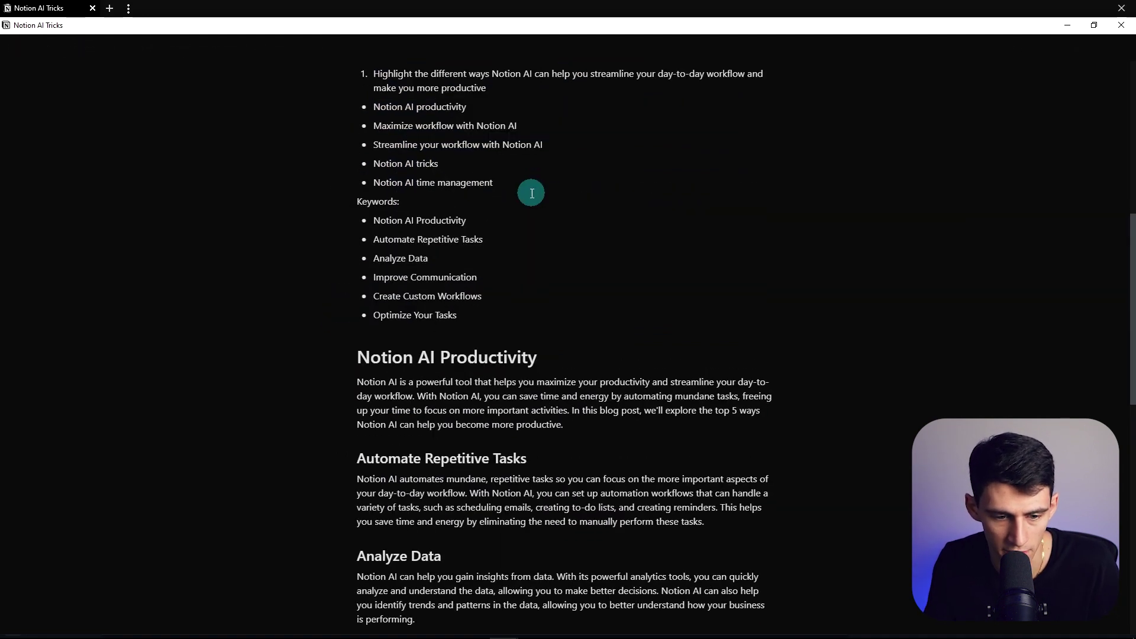
drag(357, 245, 601, 256)
scroll(654, 398, down, 8)
scroll(571, 322, up, 4)
scroll(572, 322, up, 8)
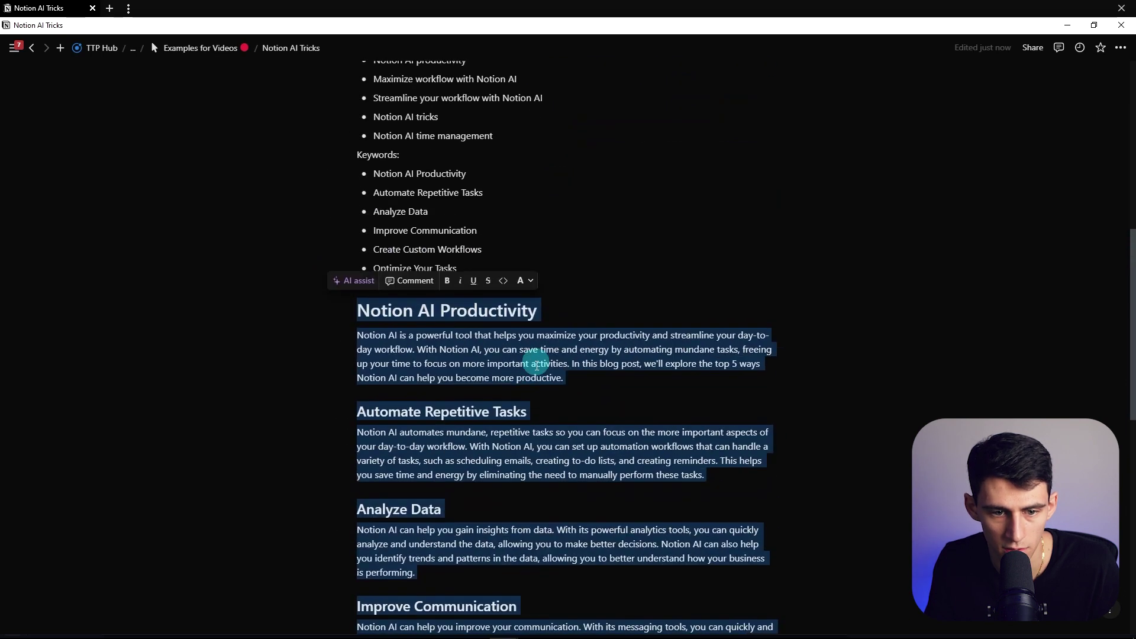
- Draft an AI prompt to expand the post with keywords 'notion ai' and 'automate repetitive tasks', then abandon it
click(358, 409)
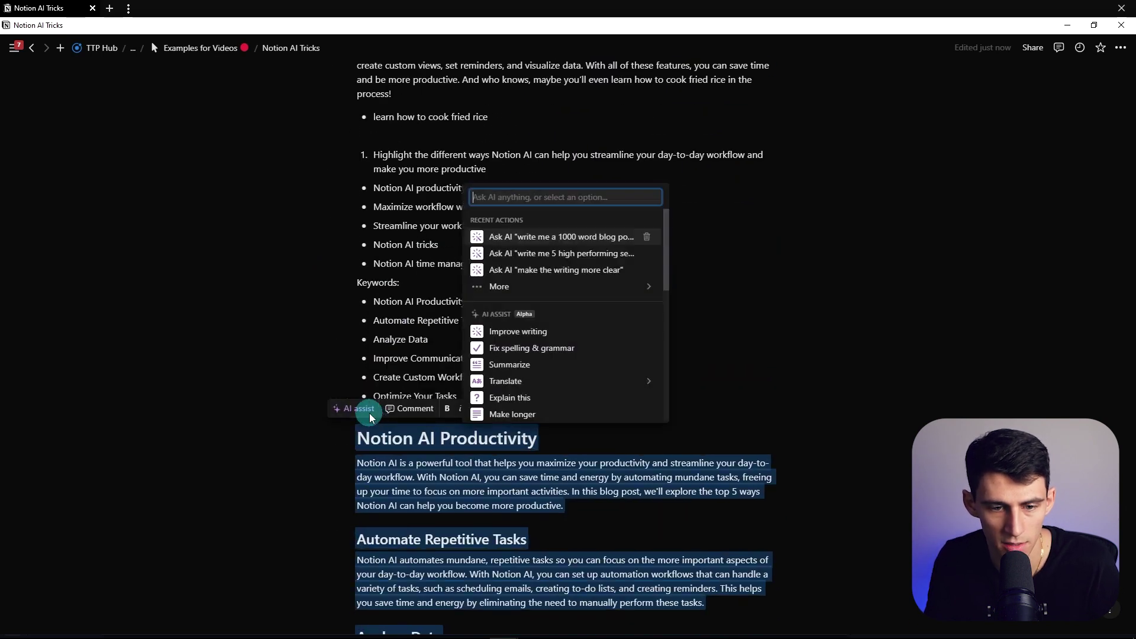
text(expland o)
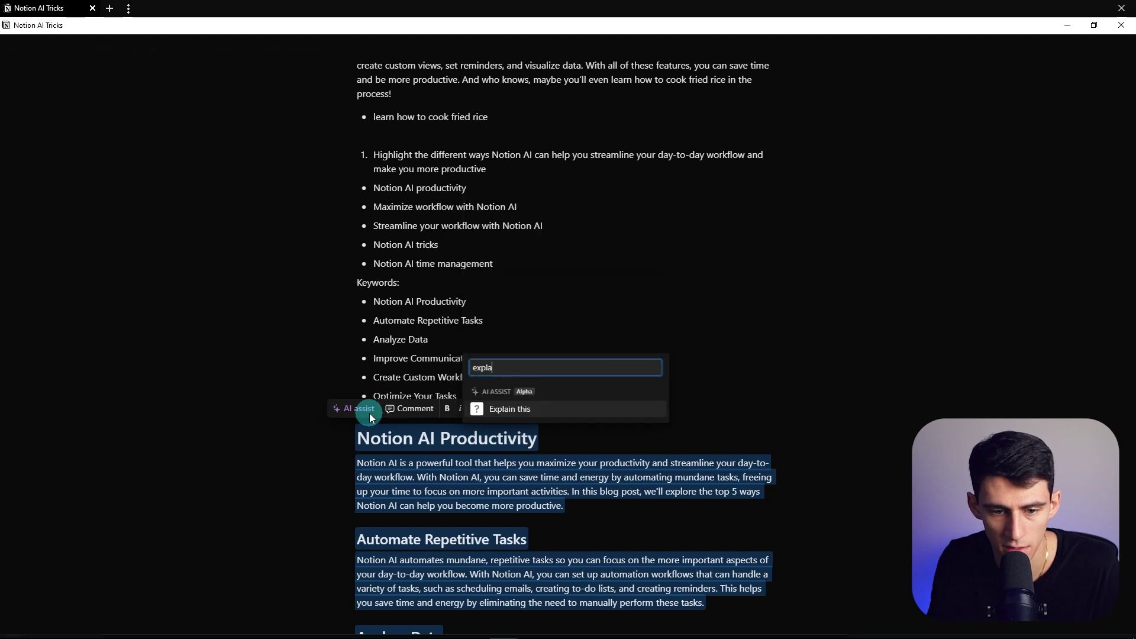
key(BackSpace)
key(BackSpace)
key(BackSpace)
key(BackSpace)
key(BackSpace)
key(BackSpace)
text(and on this text with th)
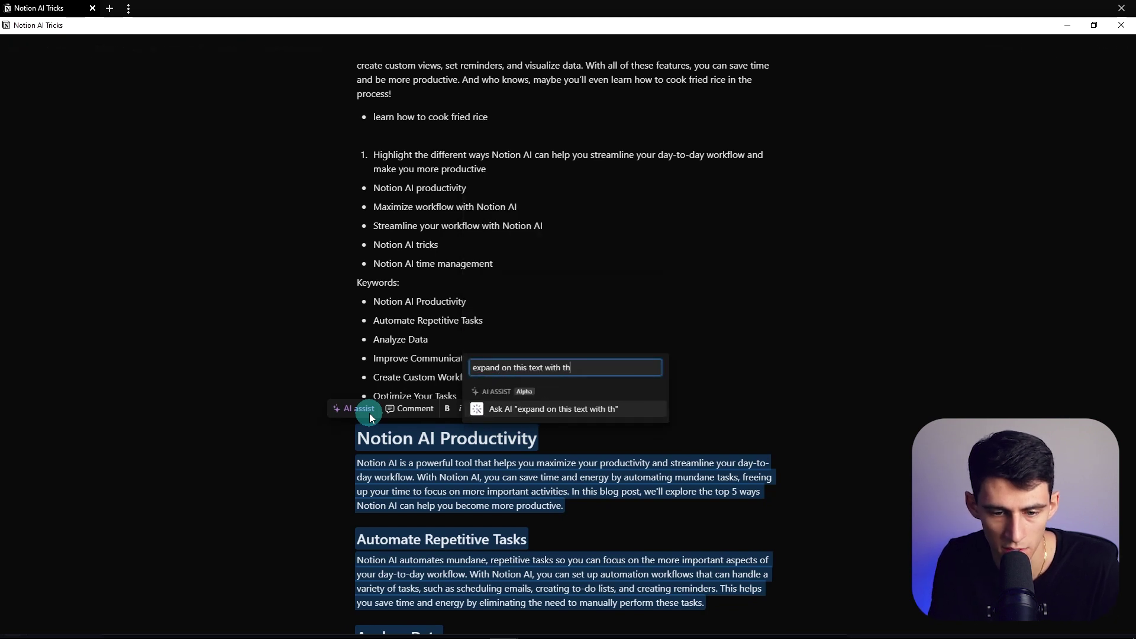
text(e keywords "notion ai)
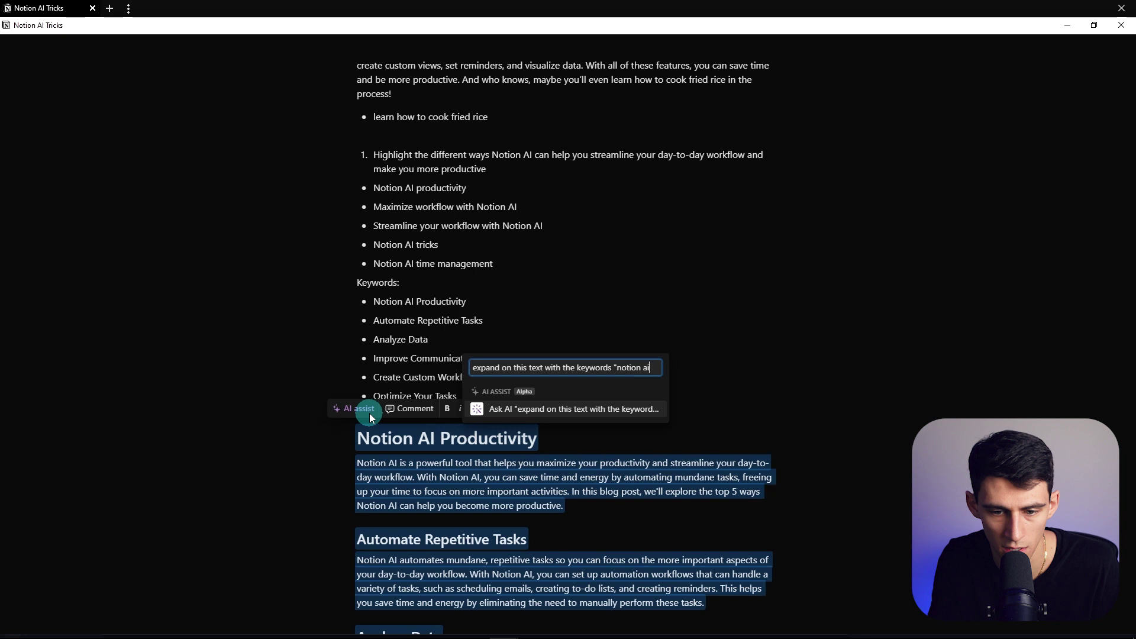
text(", "automate repe)
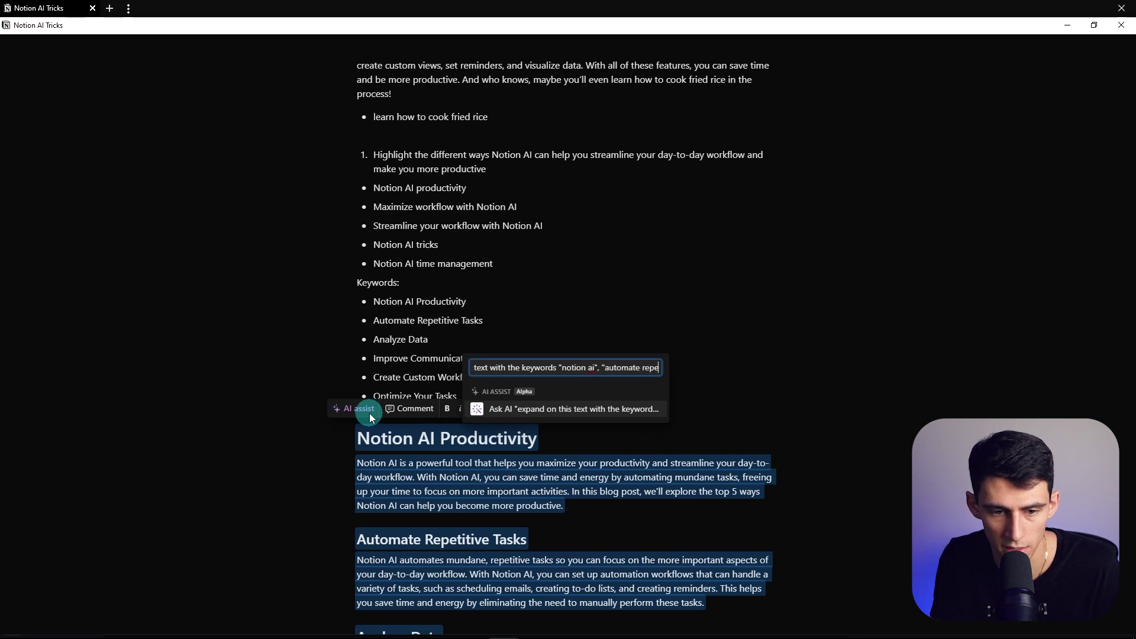
text(titive tasks)
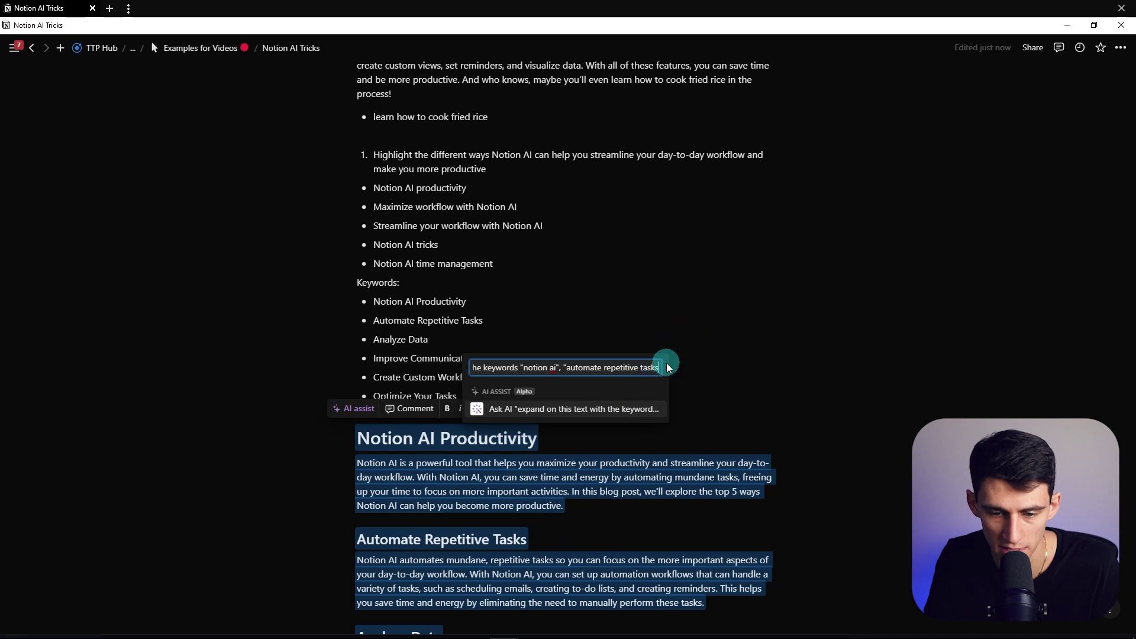
text(")
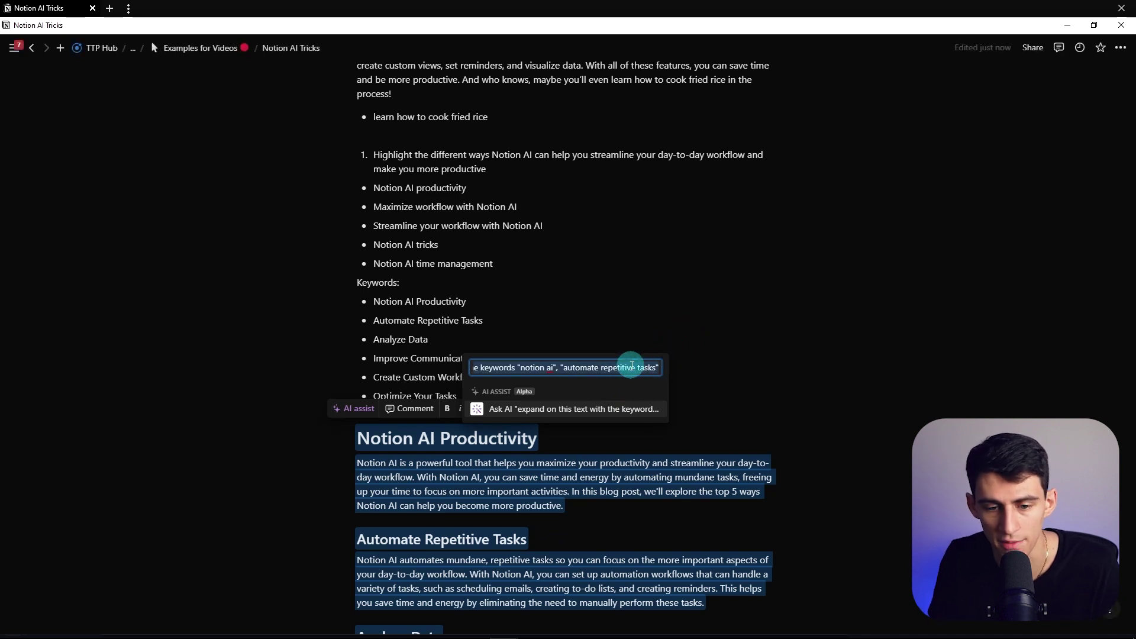
key(ctrl+a)
key(BackSpace)
key(Escape)
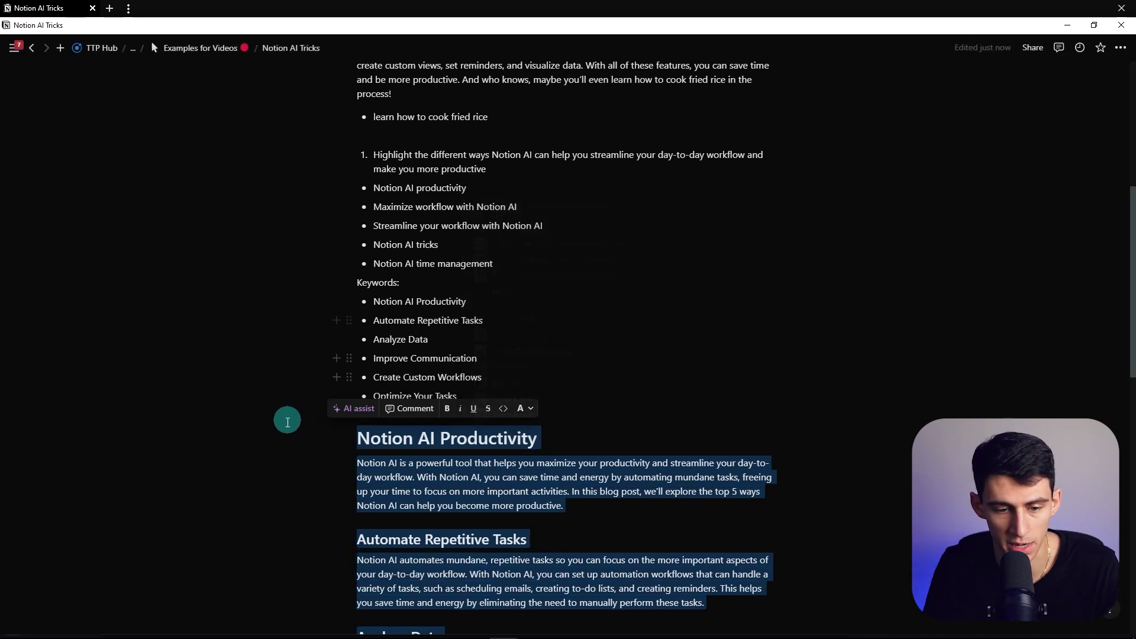
- Delete the Keywords label and its bullets above the 'Notion AI Productivity' heading
scroll(287, 418, down, 5)
scroll(426, 414, up, 3)
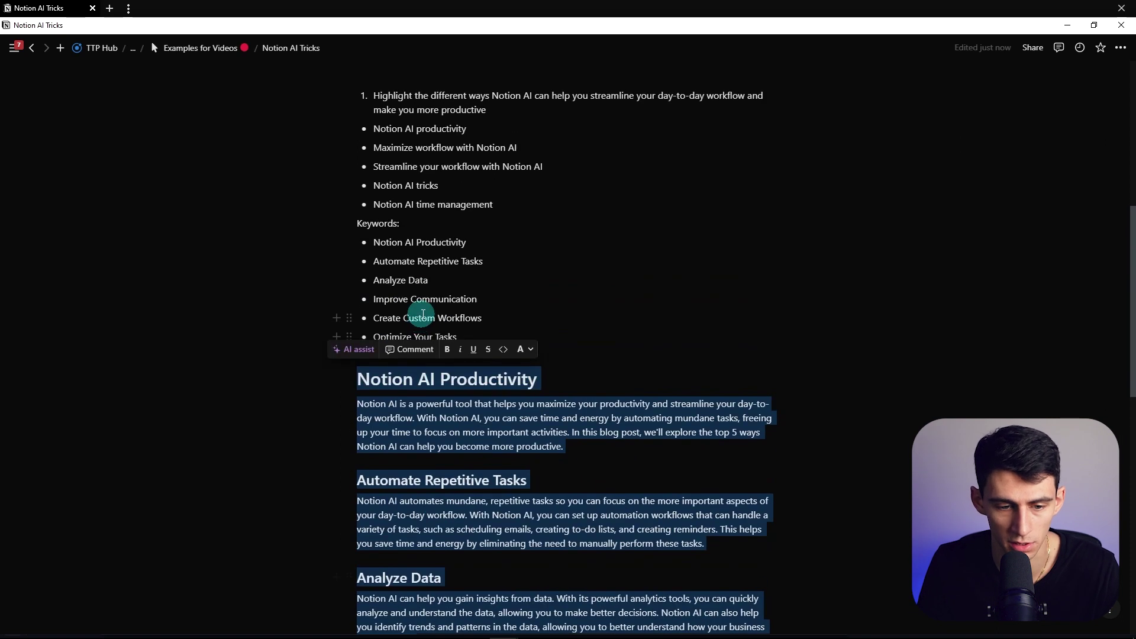
drag(473, 334, 349, 213)
key(BackSpace)
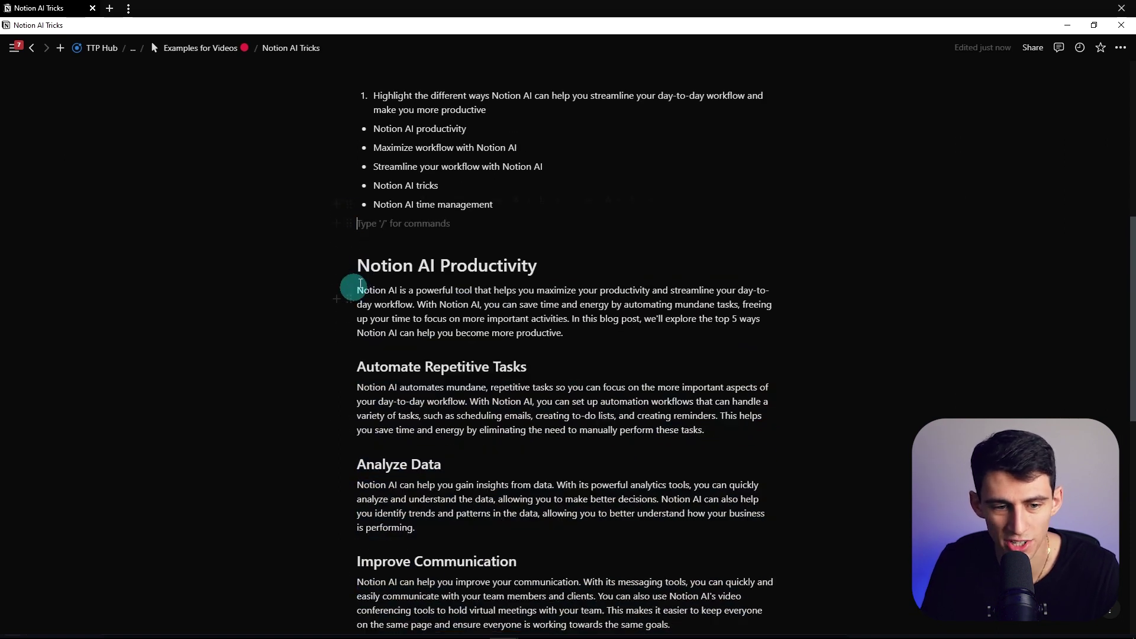
- Copy the presentations idea (item 3) to the page end and add five AI SEO keyword bullets
scroll(384, 310, up, 8)
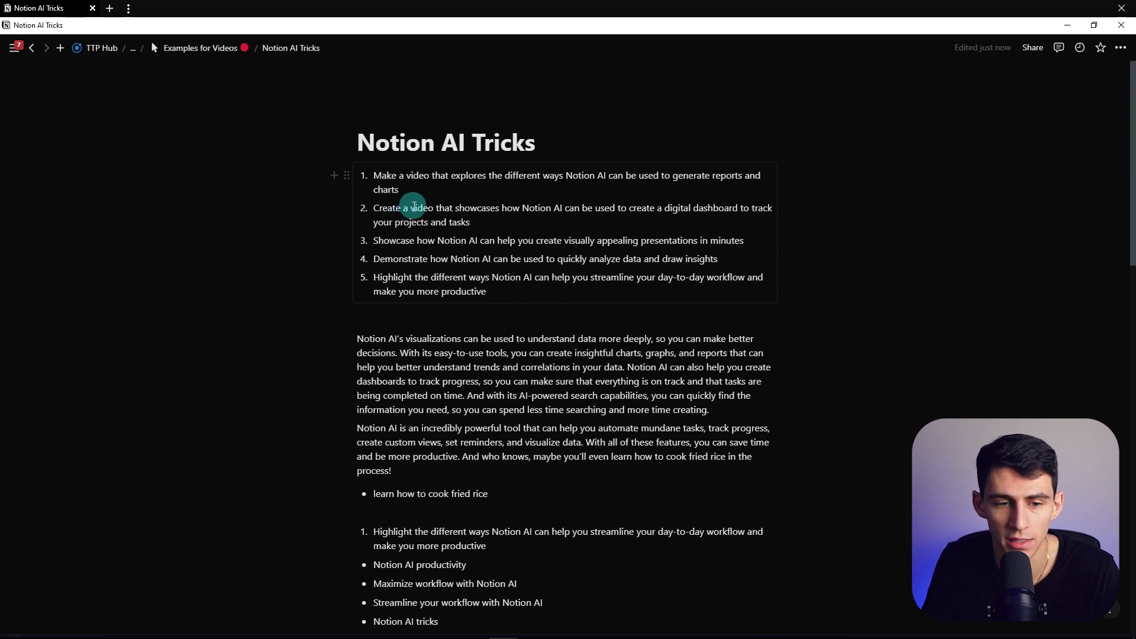
triple_click(408, 206)
triple_click(431, 239)
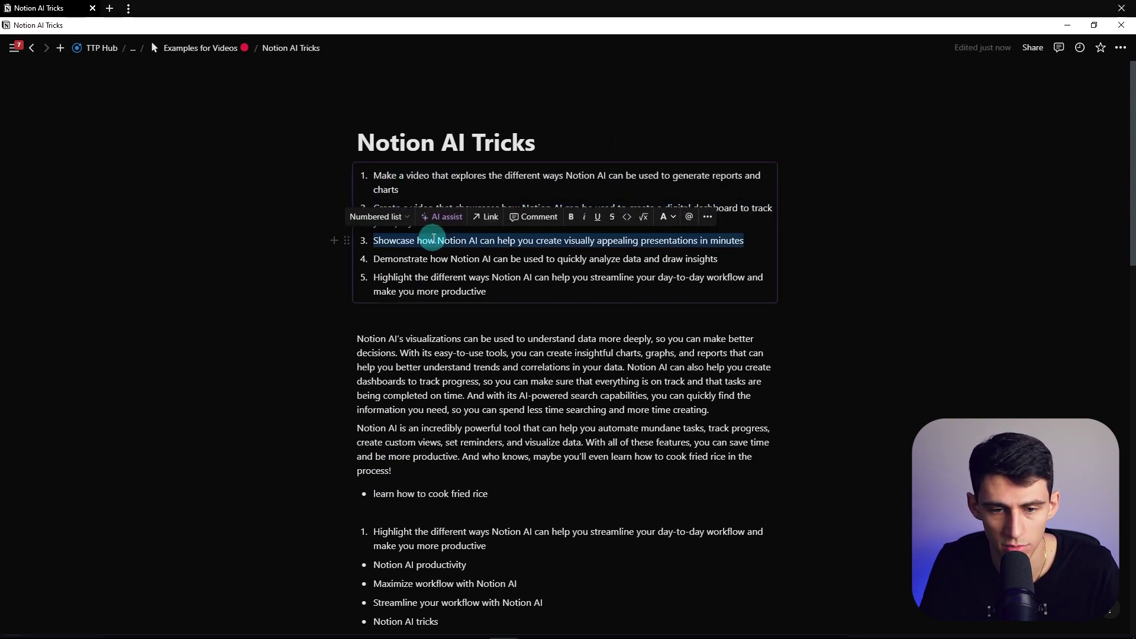
scroll(445, 259, down, 15)
click(455, 493)
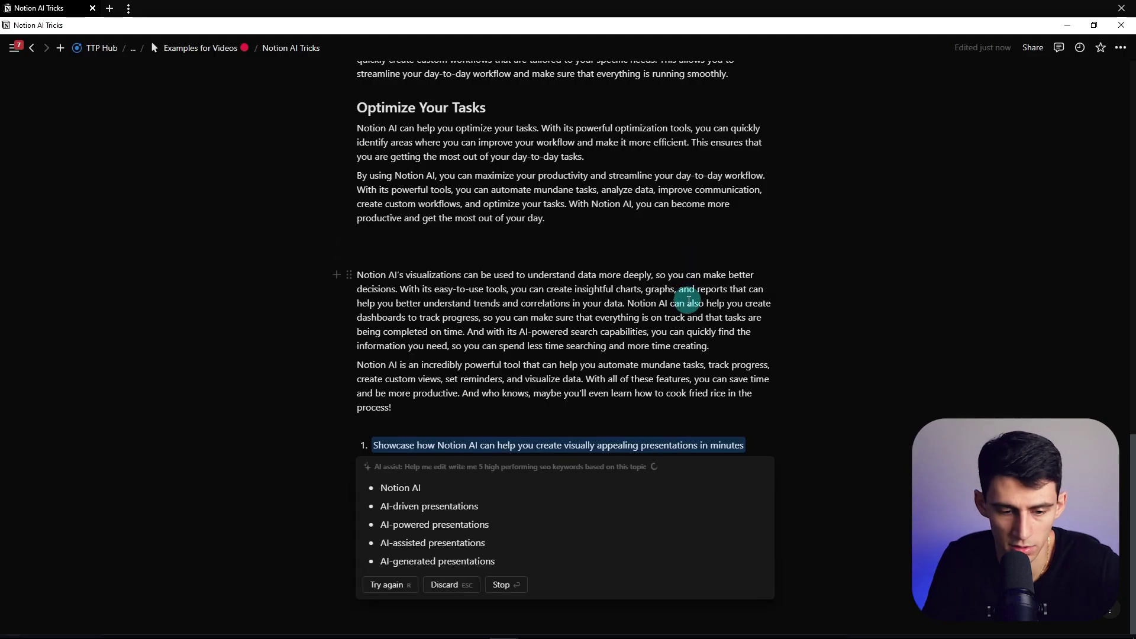
key(Return)
scroll(444, 426, down, 1)
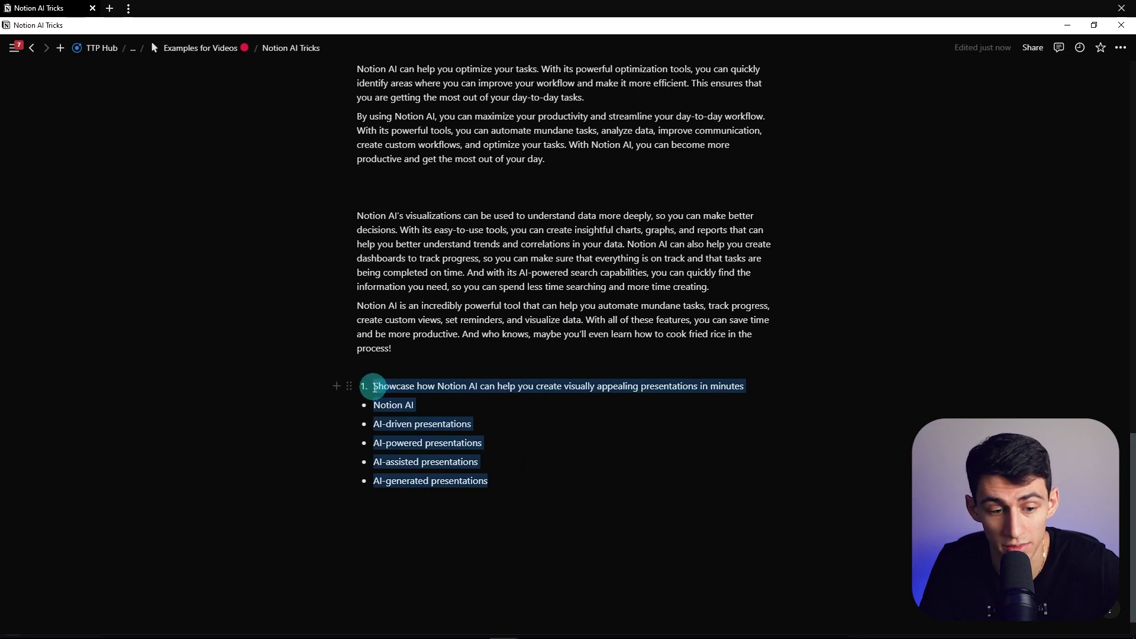
click(368, 360)
- Run the saved 1000-word blog post prompt on the presentations keywords and insert the result below
click(583, 207)
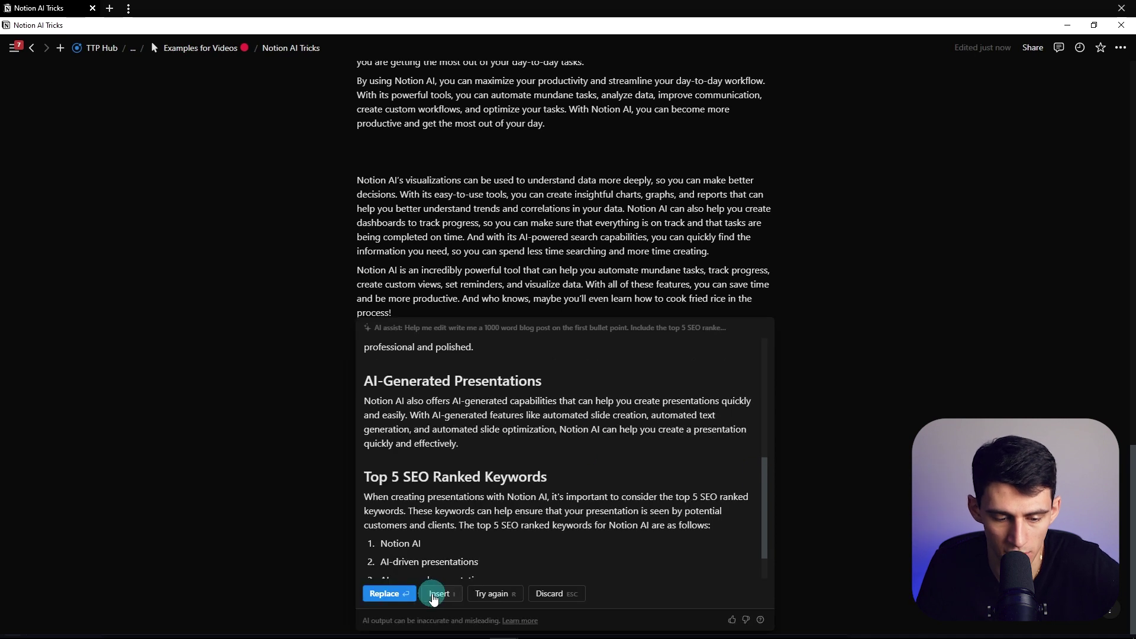
click(436, 598)
click(562, 448)
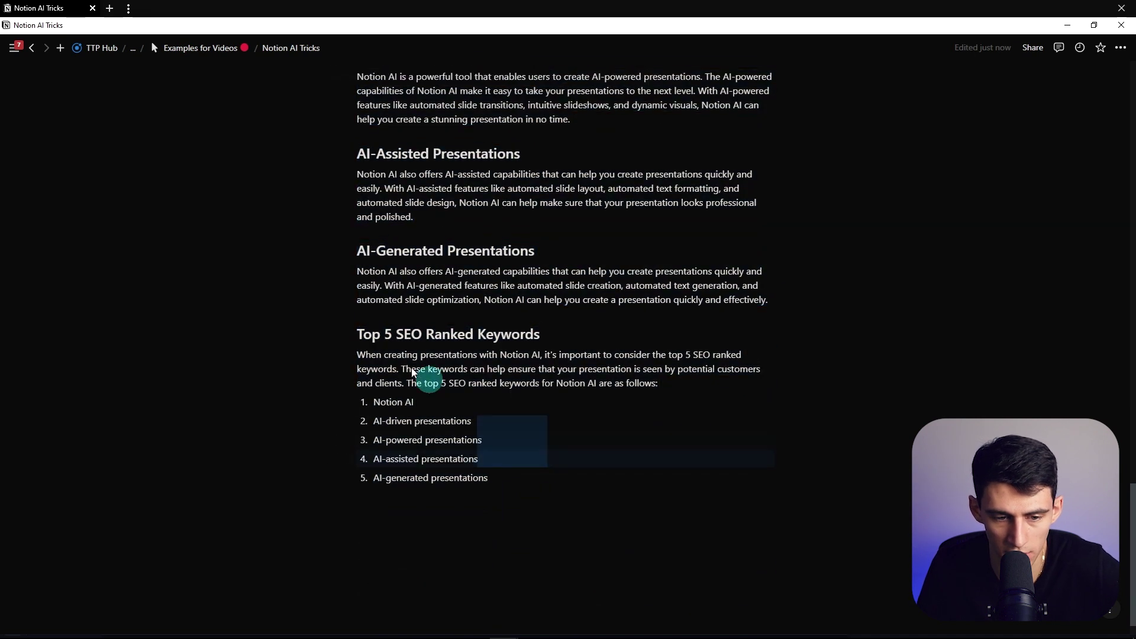
- Delete the 'Top 5 SEO Ranked Keywords' heading and its five-item list from the post
drag(489, 478, 449, 439)
drag(398, 395, 336, 330)
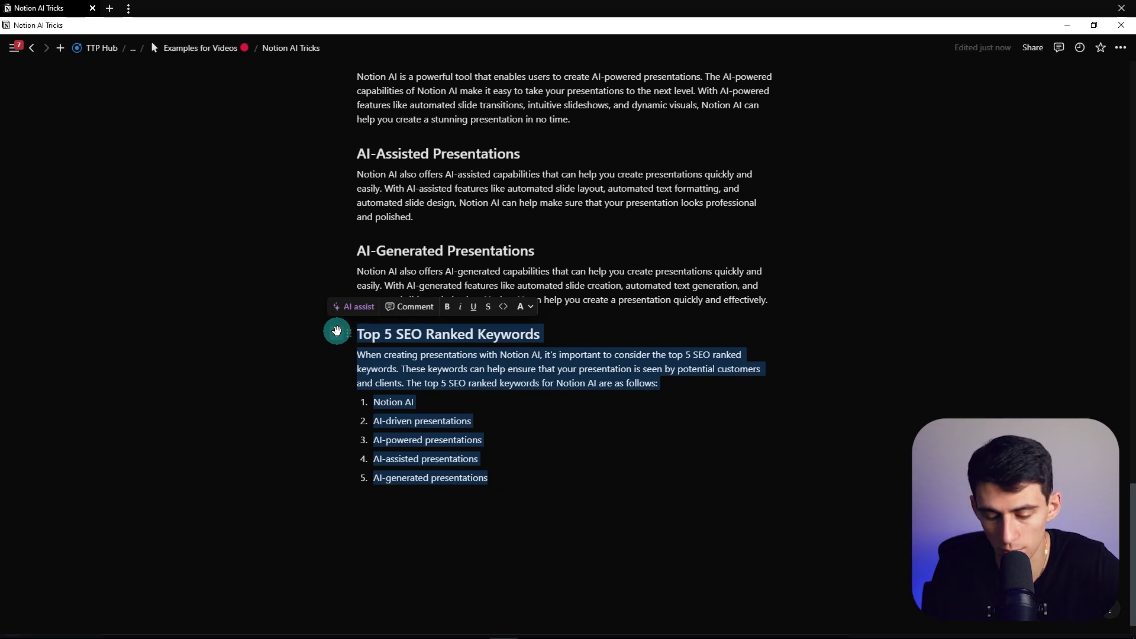
key(BackSpace)
- Try an AI request to expand the post with app comparisons, then discard the result
key(space)
text(expand)
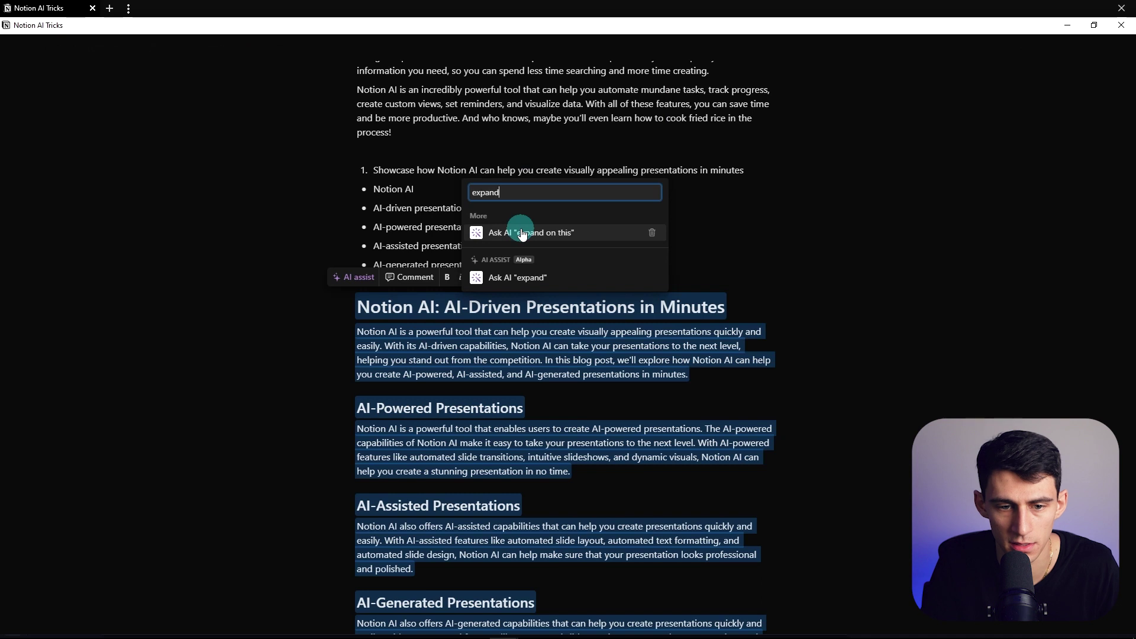
text( up)
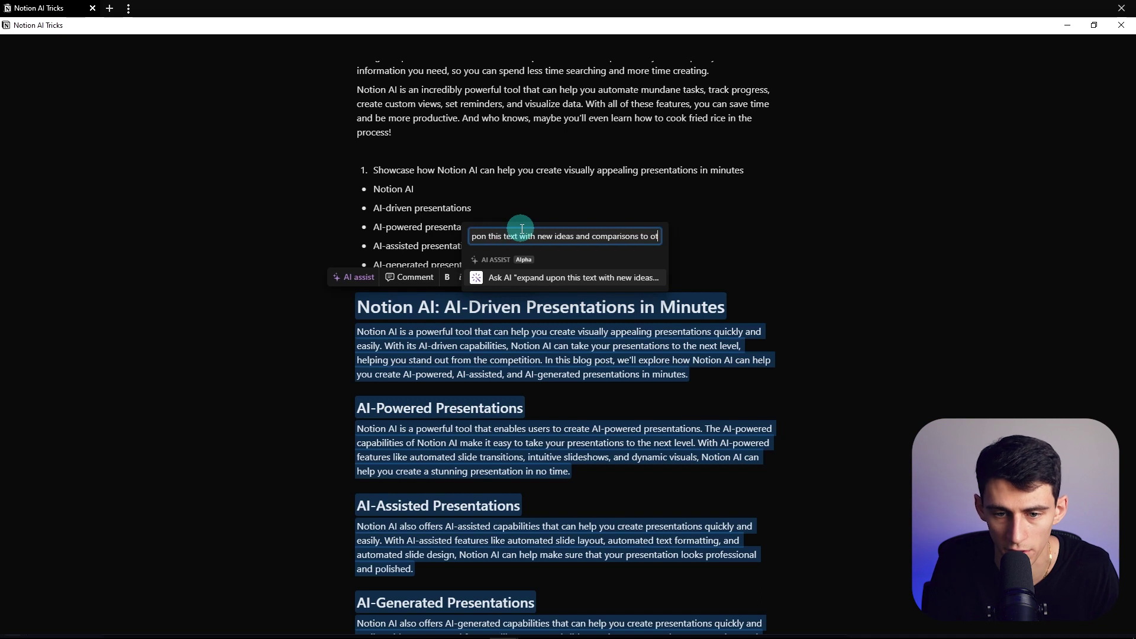
text(tions)
key(Return)
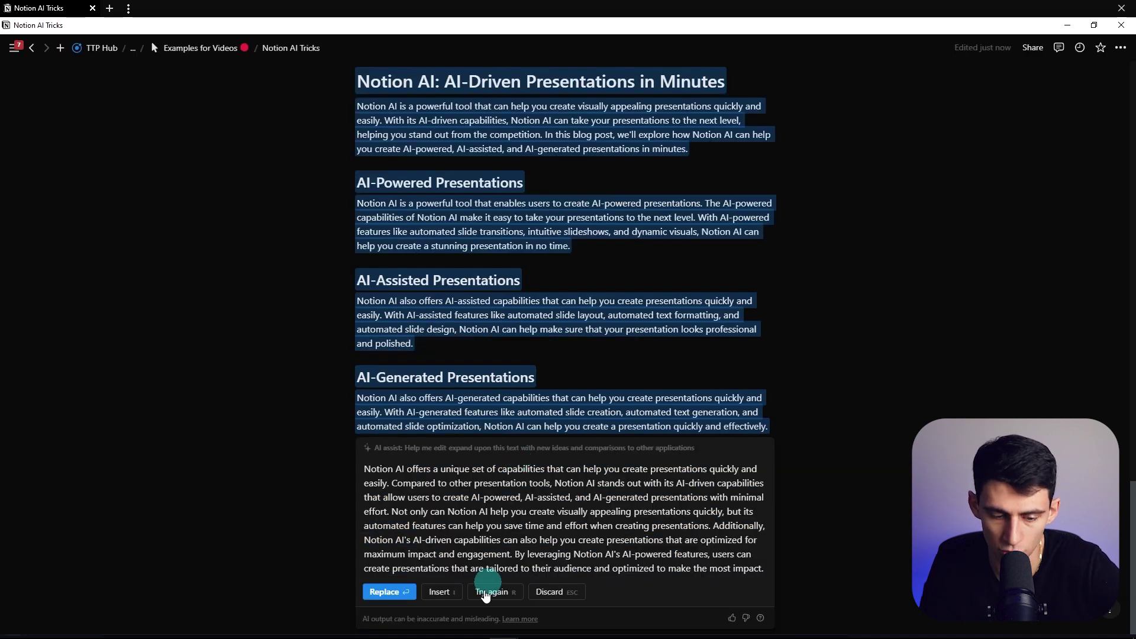
click(550, 592)
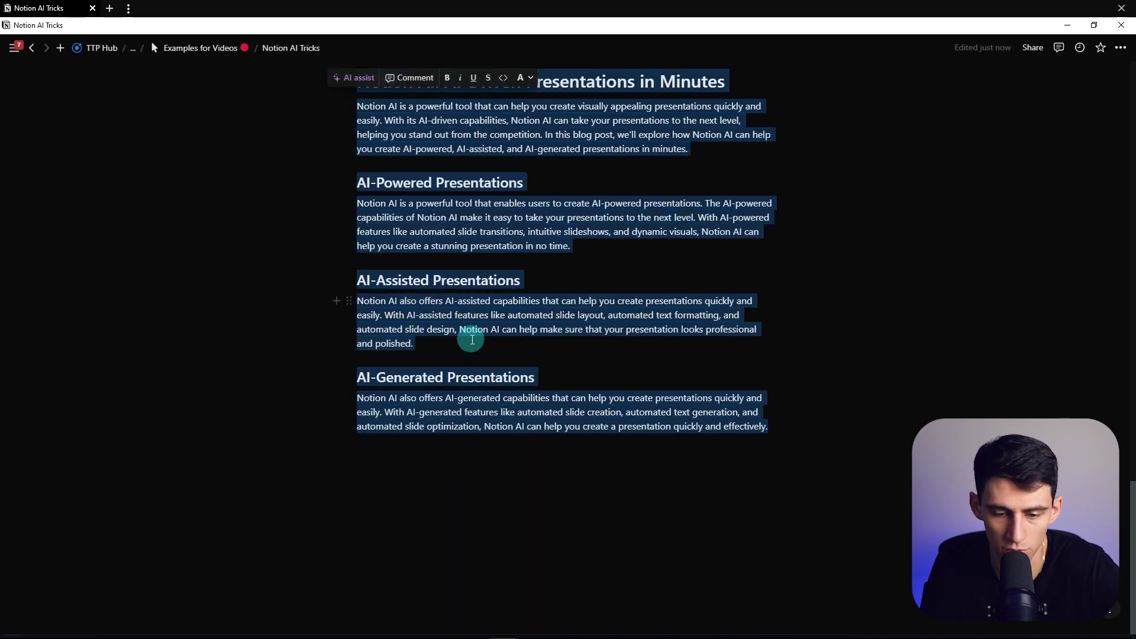
scroll(337, 117, up, 2)
- Have AI write a 1500-word post comparing Notion AI to other apps and insert it below
click(356, 170)
text(wr)
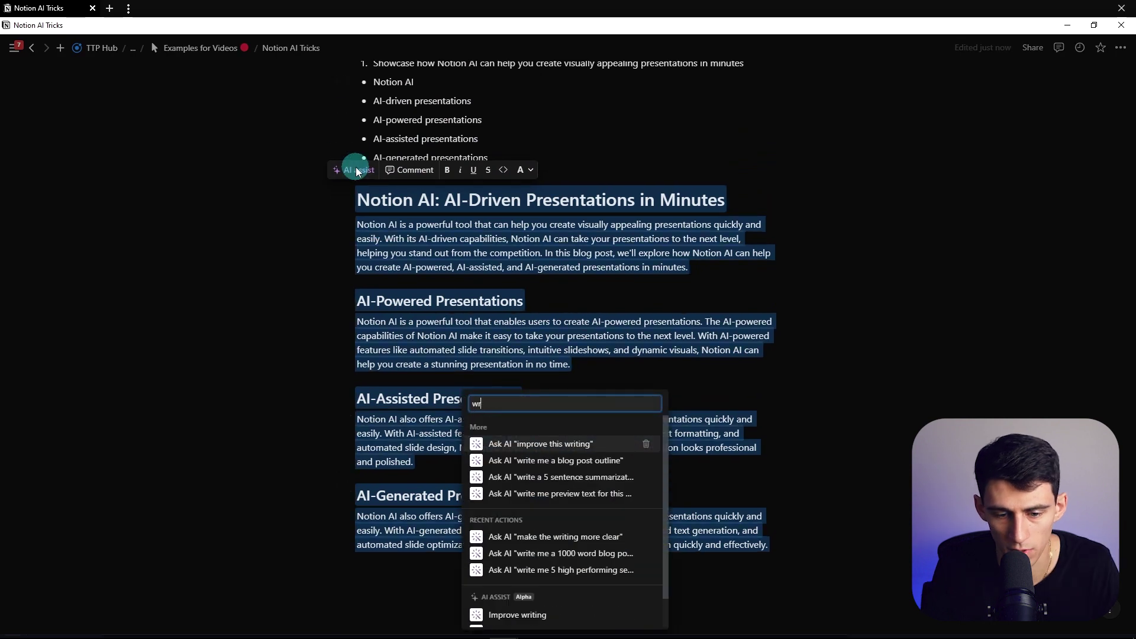
text(ite me a 1500 word blog post t)
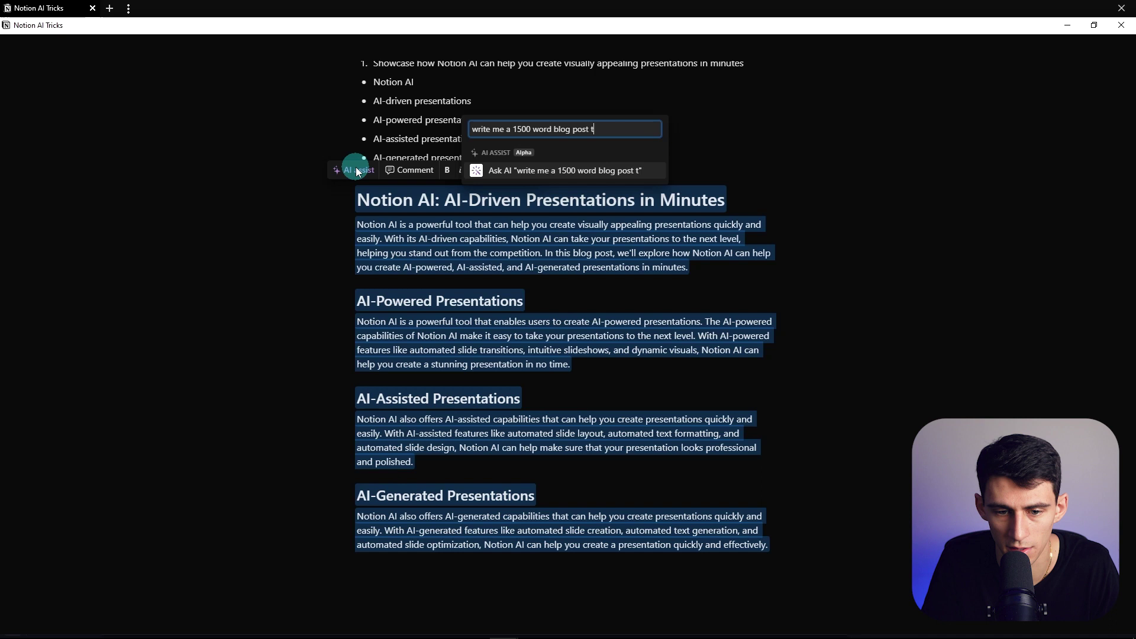
text(hat expands upon this)
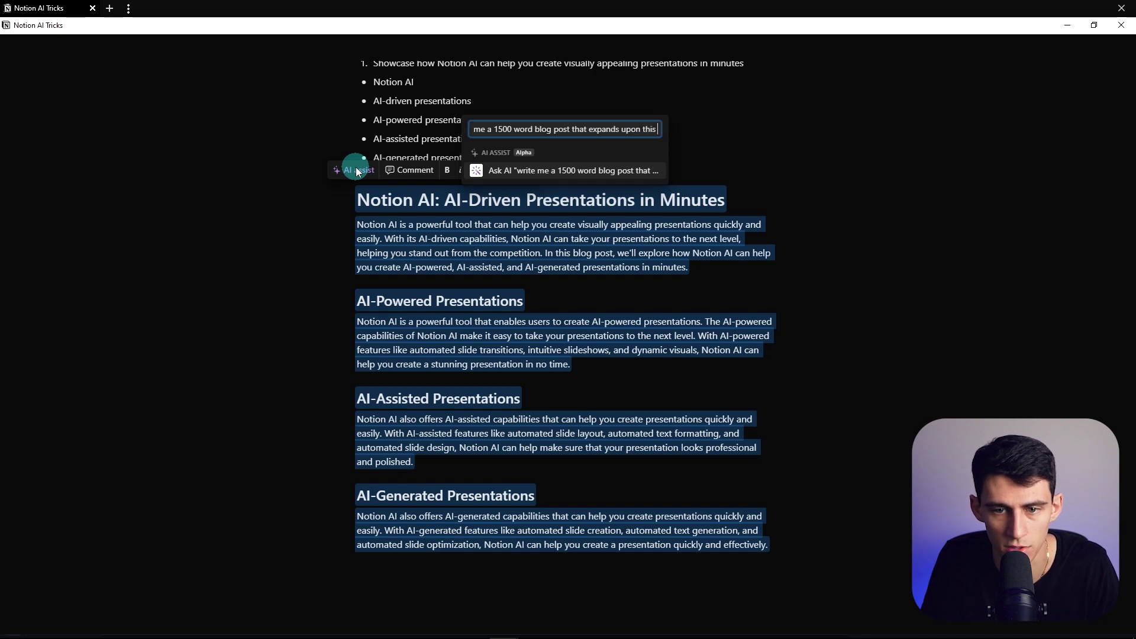
text( writing and compa)
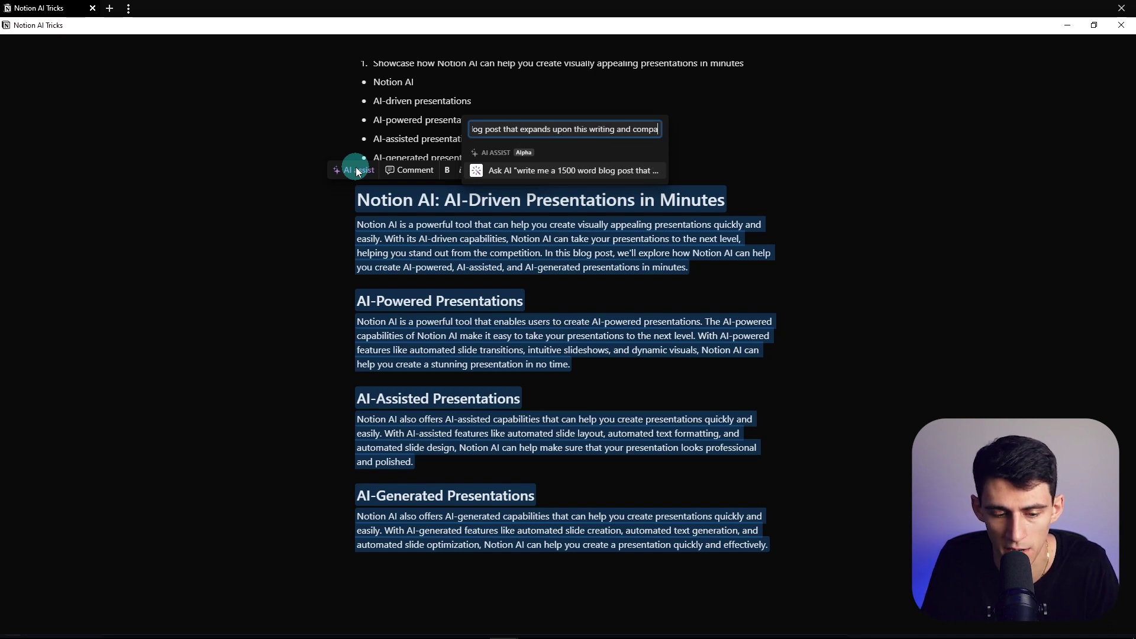
text(res it to other produc)
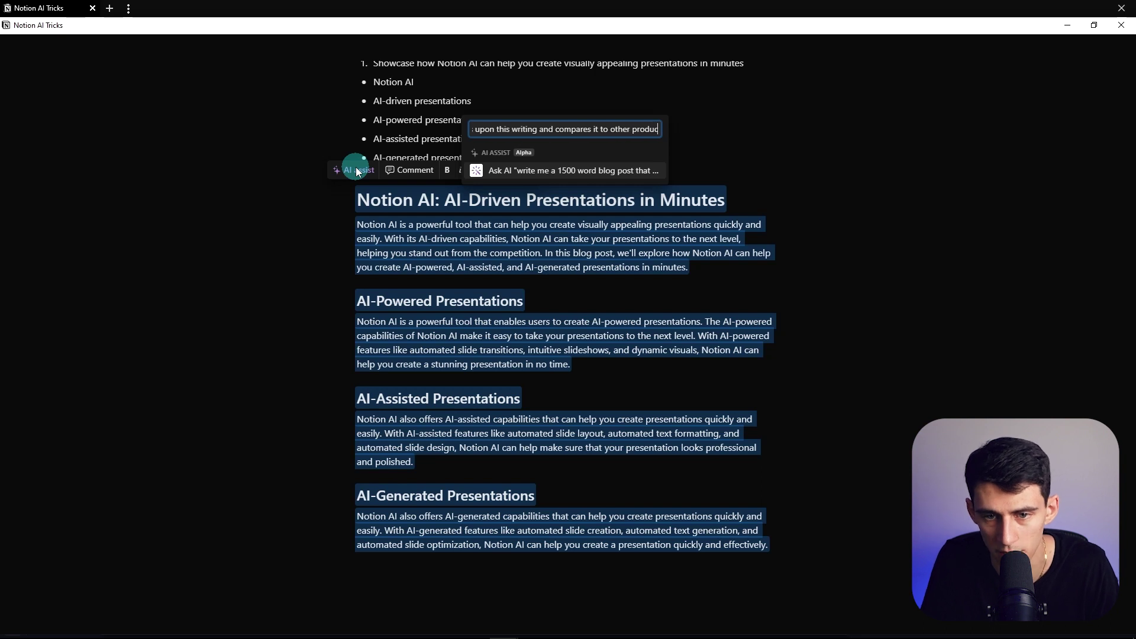
key(Return)
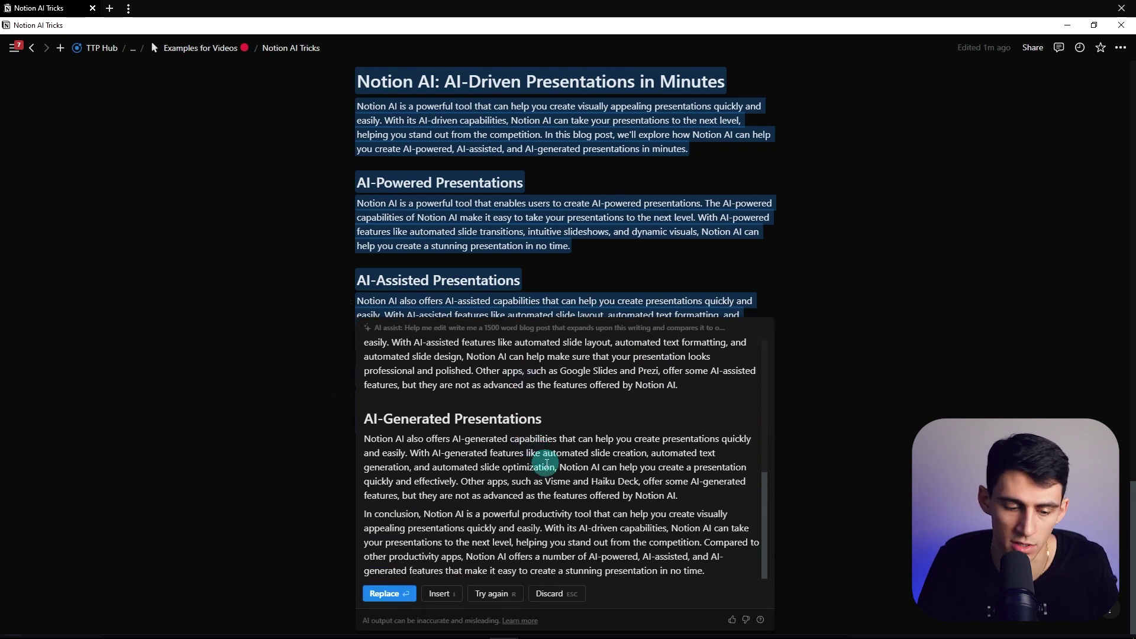
click(439, 593)
scroll(591, 364, up, 4)
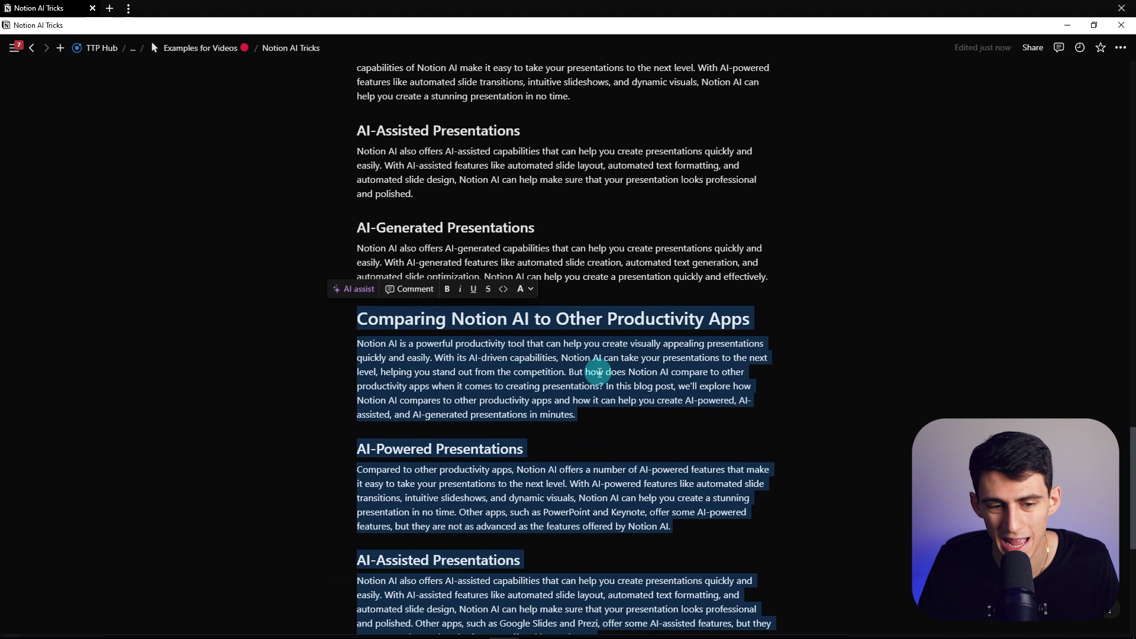
scroll(586, 380, up, 15)
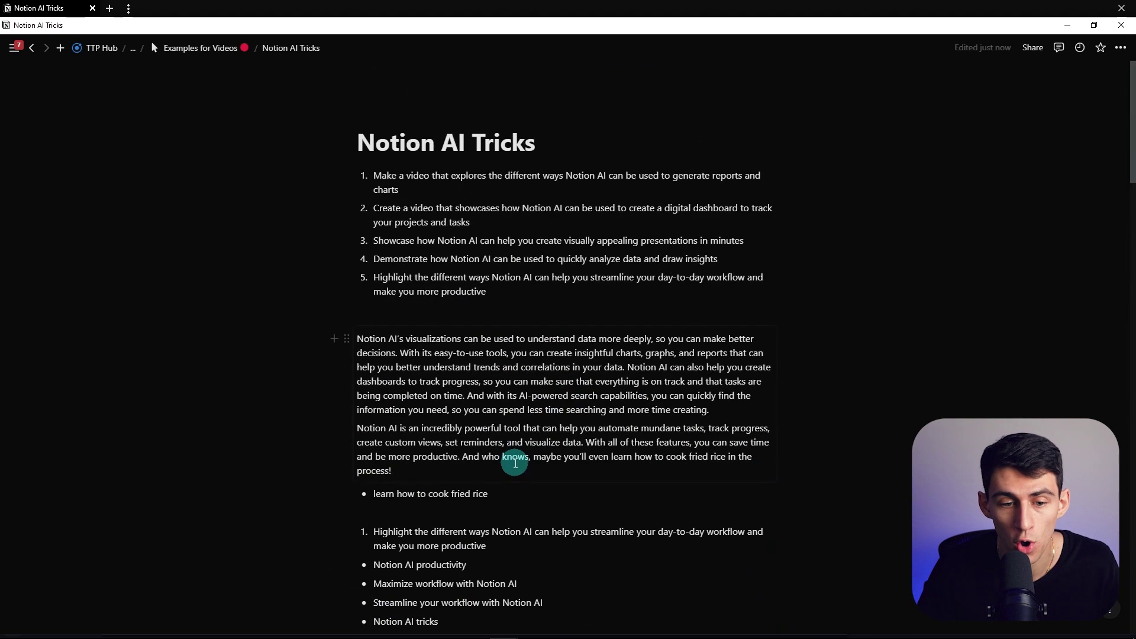
scroll(407, 203, down, 20)
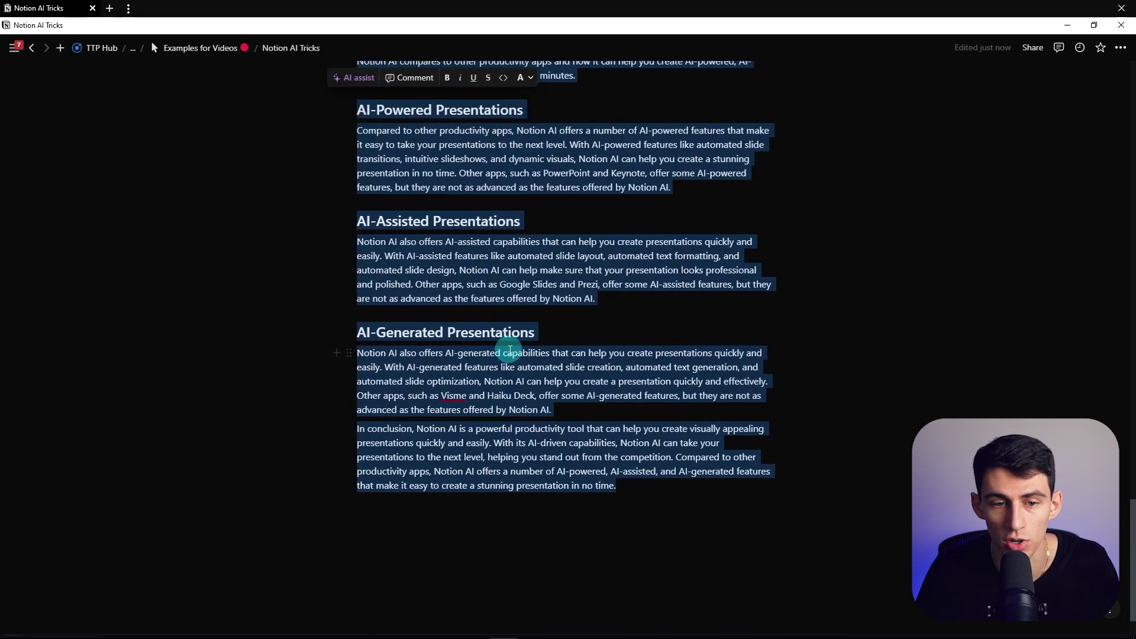